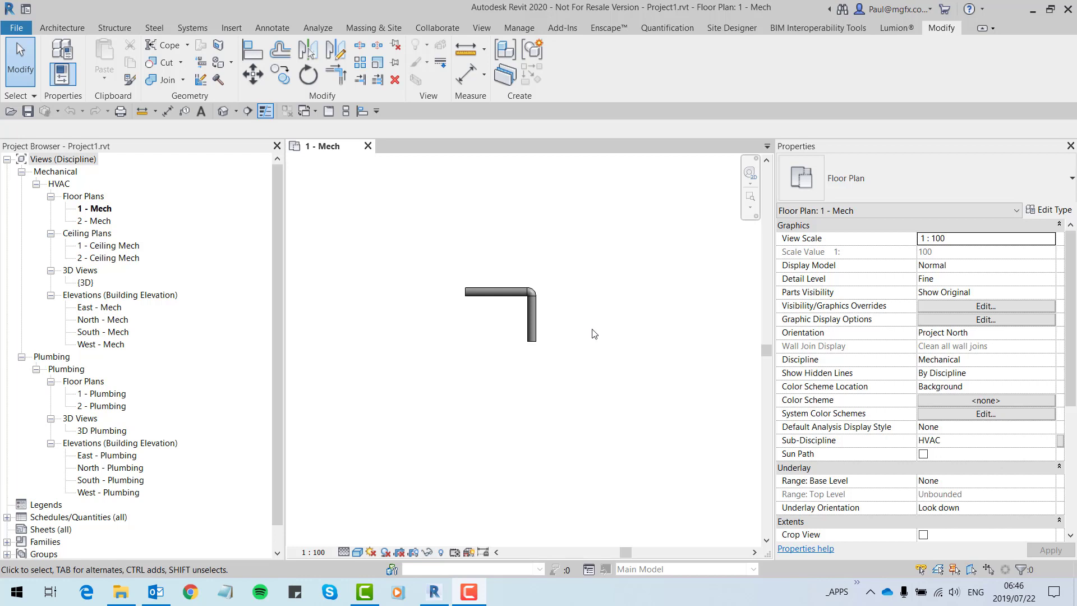
Inspect the properties of the pipe elbow joining the two pipe runs in the 1 - Mech plan.
scroll(532, 312, "up", 2)
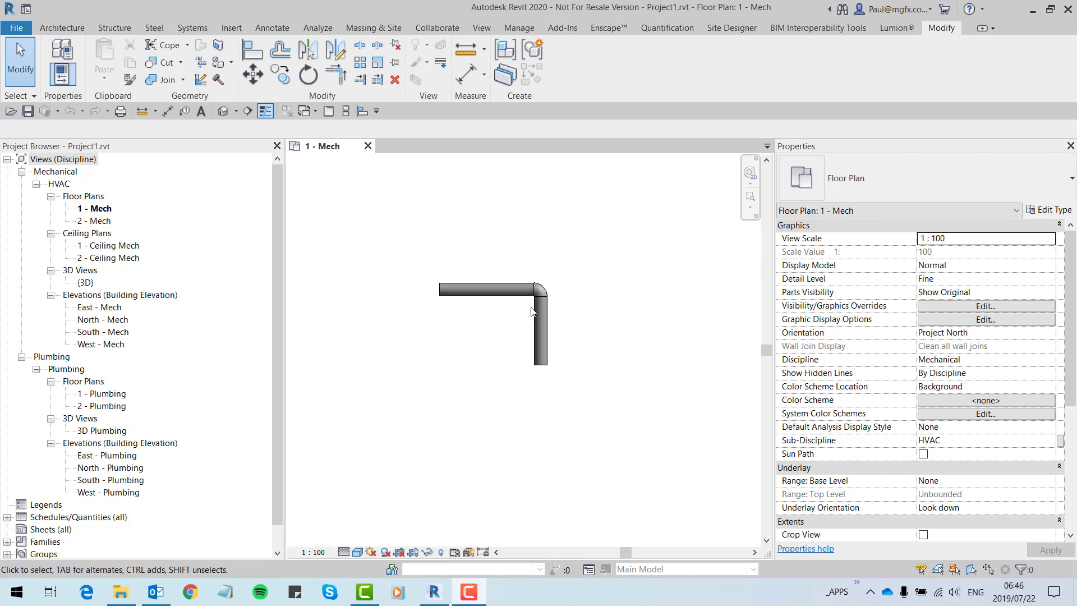
scroll(532, 311, "up", 3)
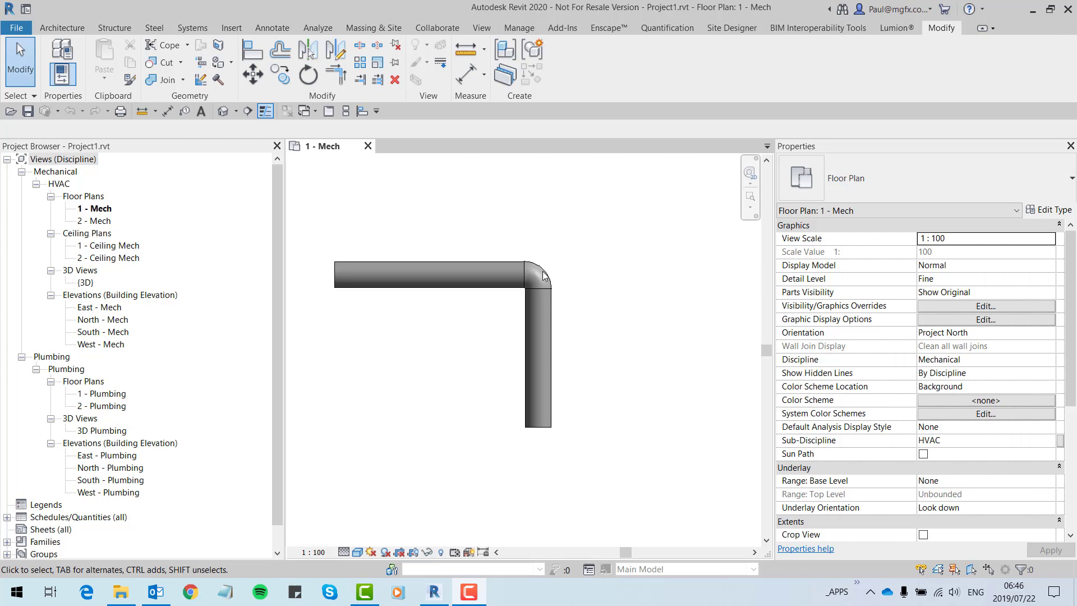
left_click(543, 275)
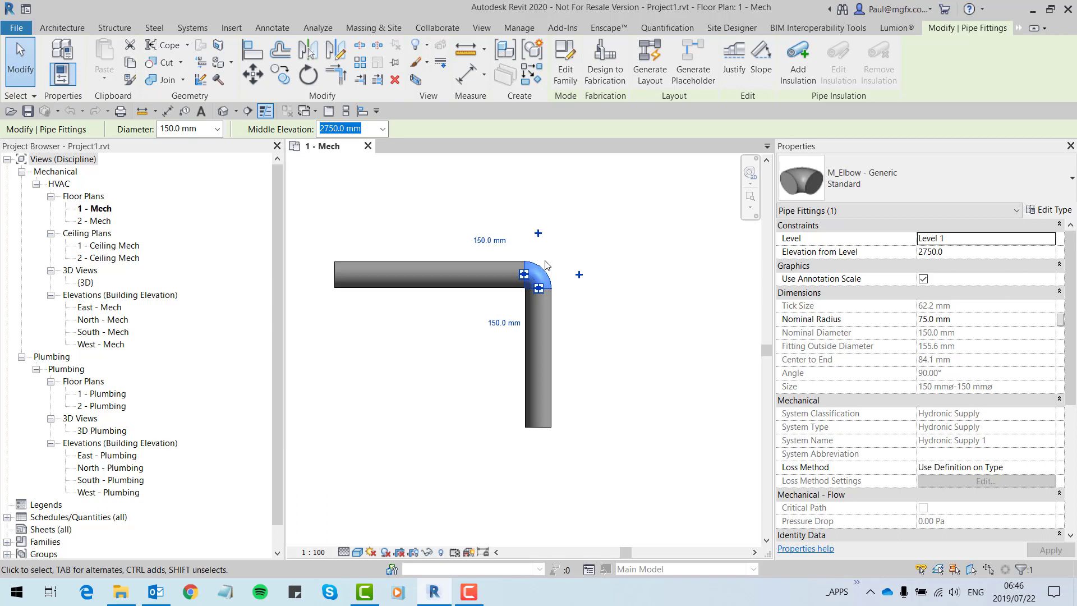
left_click(578, 260)
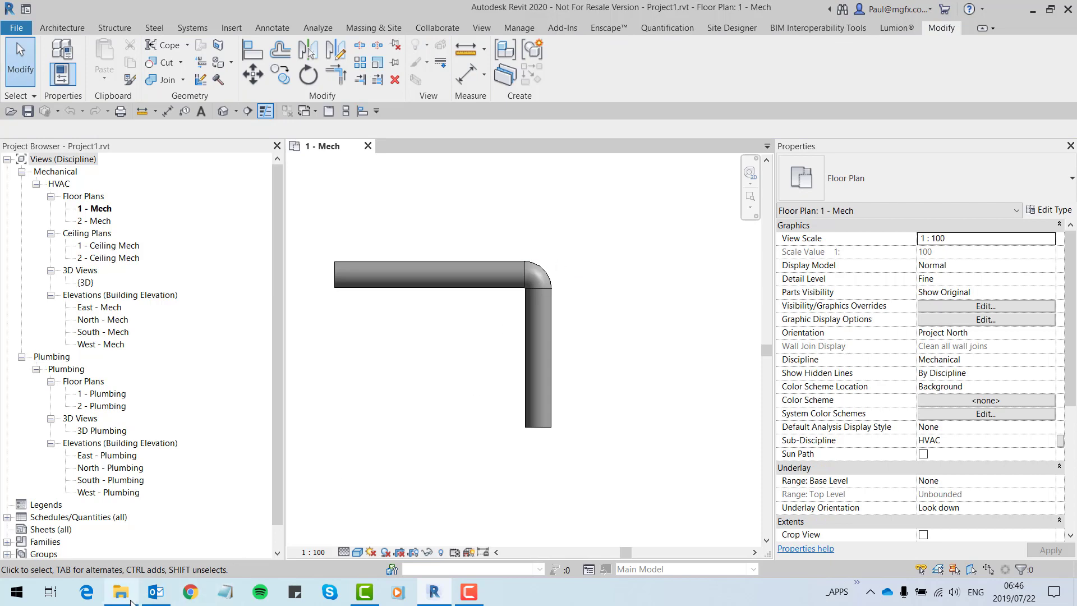
Switch to File Explorer and open the folder D:\ProgramData\Autodesk\RVT 2020\Lookup Tables\Pipe.
left_click(131, 599)
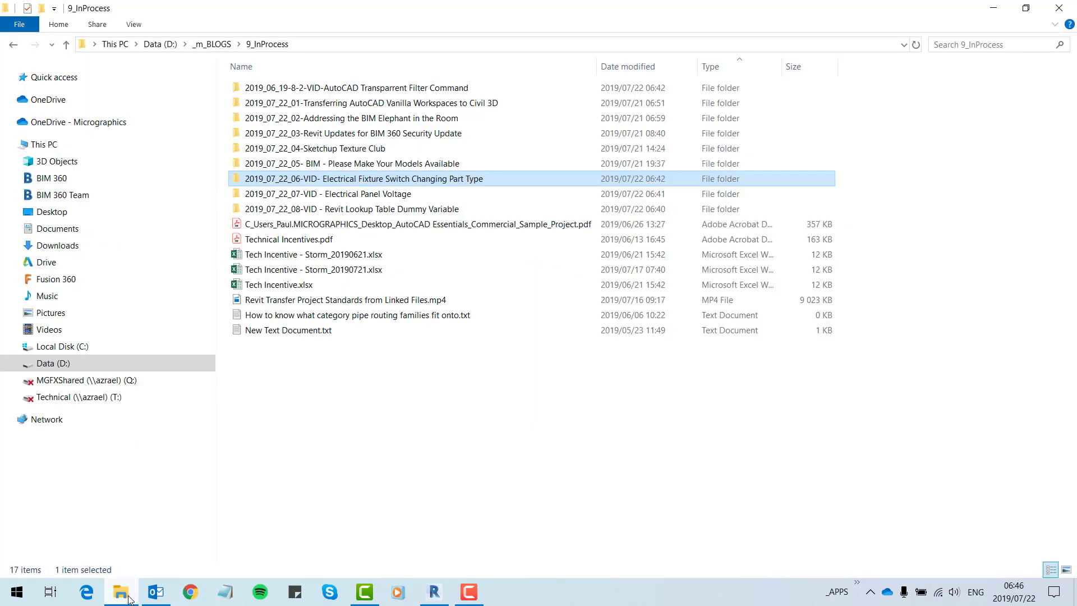
left_click(60, 364)
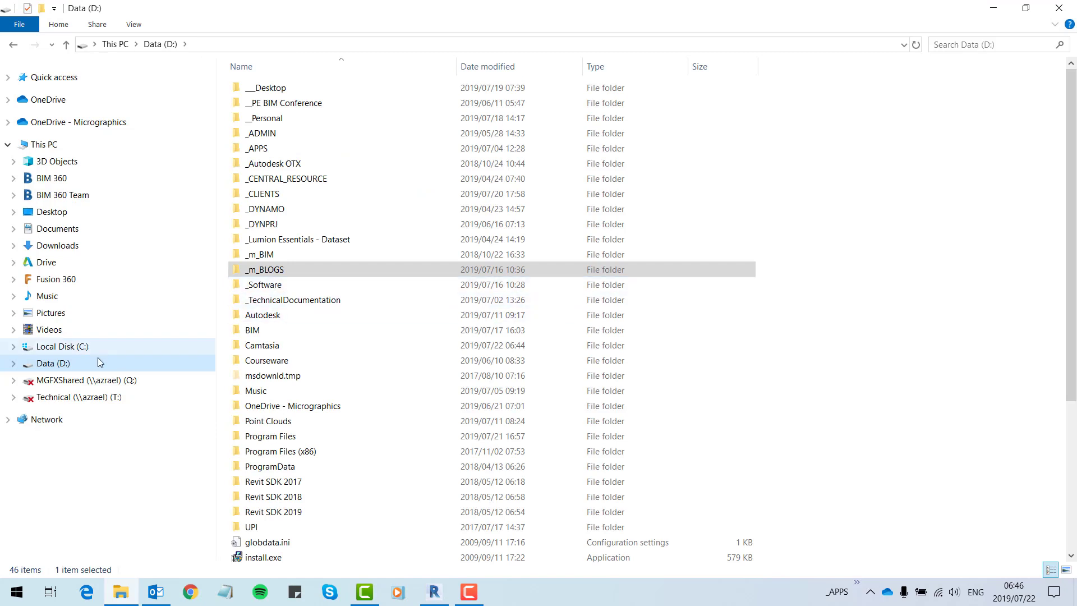
left_click(62, 350)
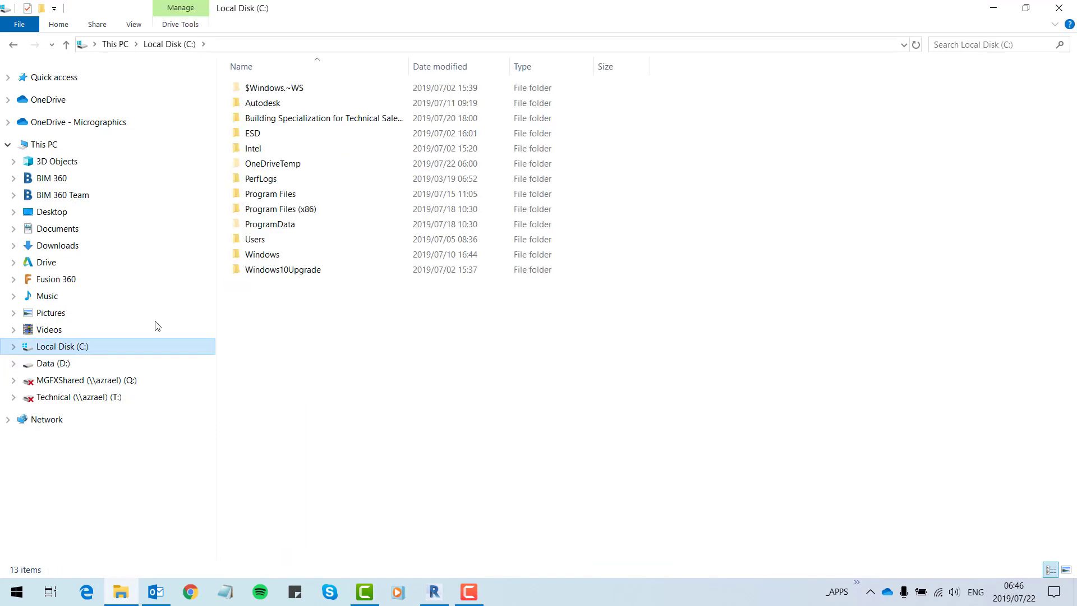
left_click(63, 364)
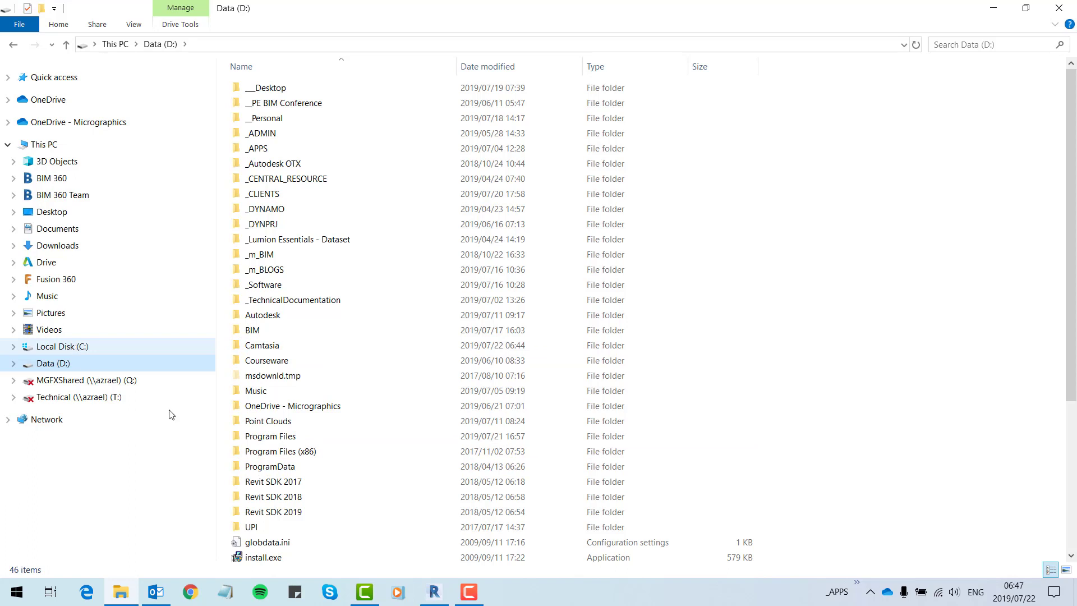
double_click(275, 468)
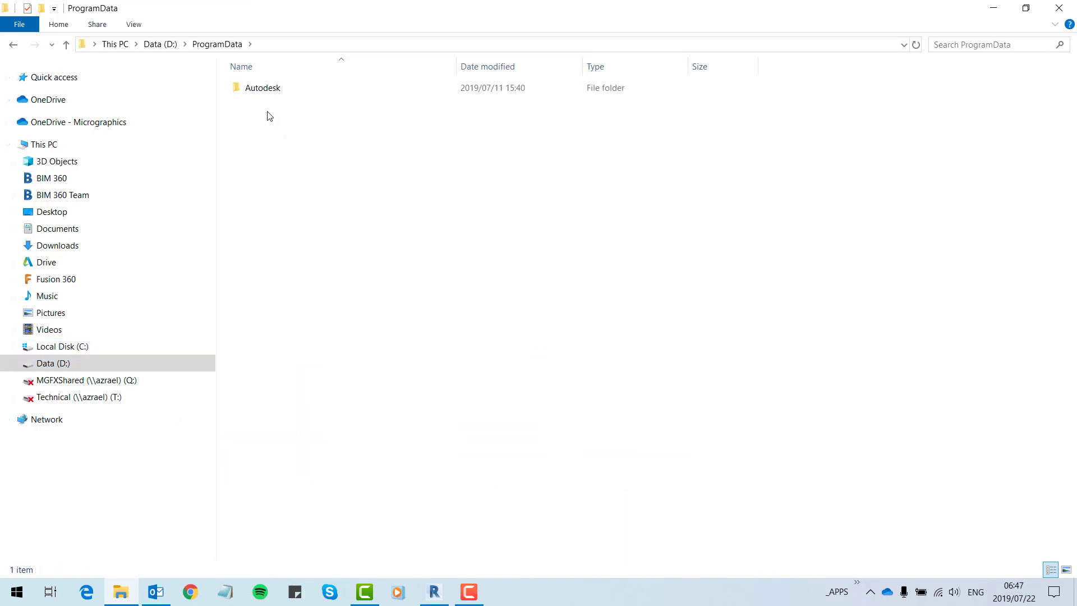
double_click(271, 90)
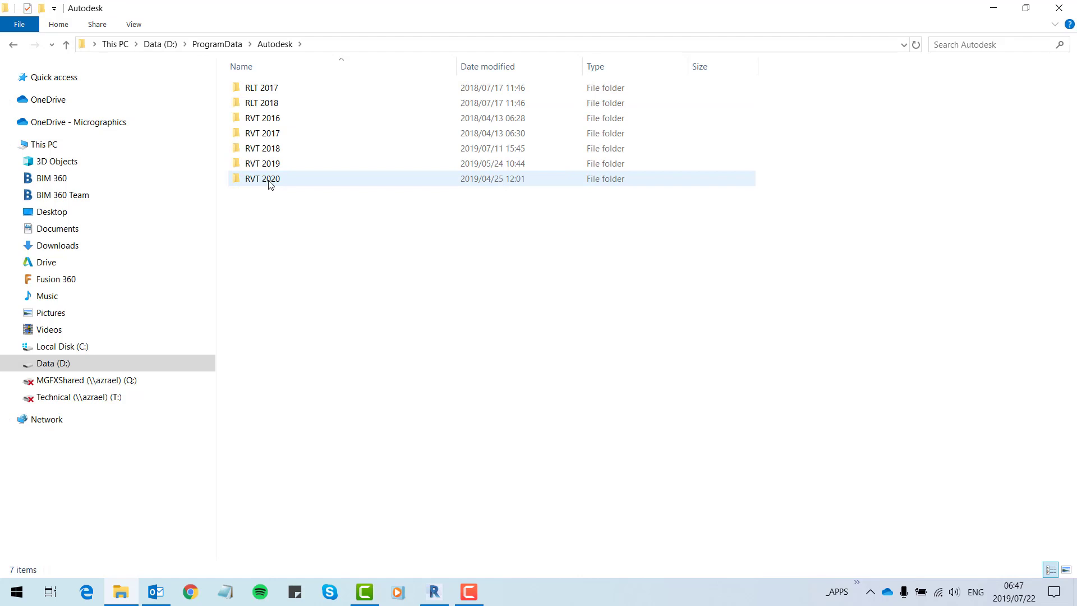
double_click(272, 180)
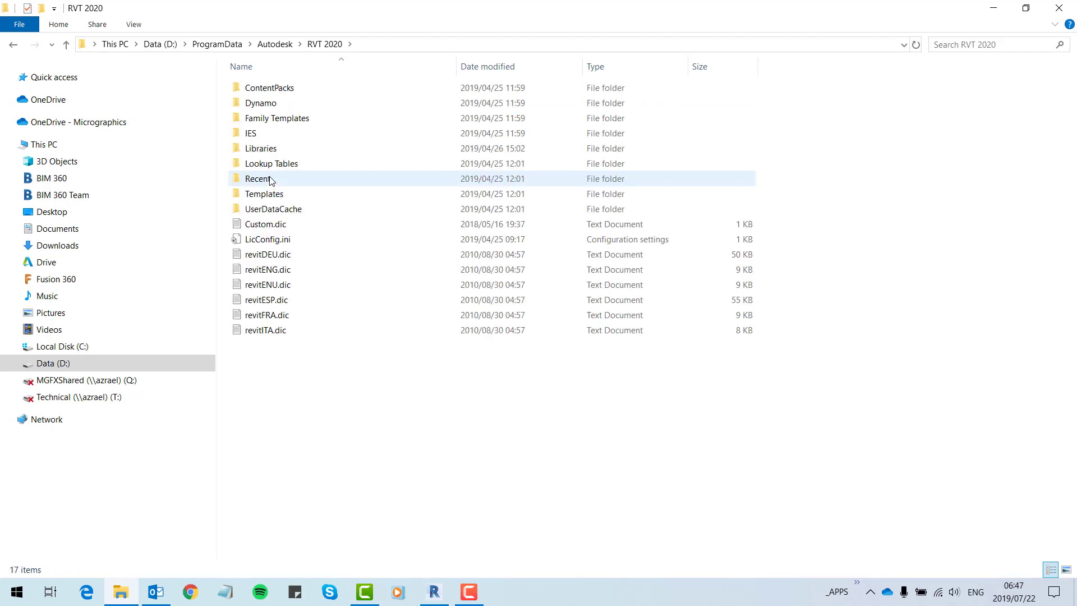
double_click(272, 164)
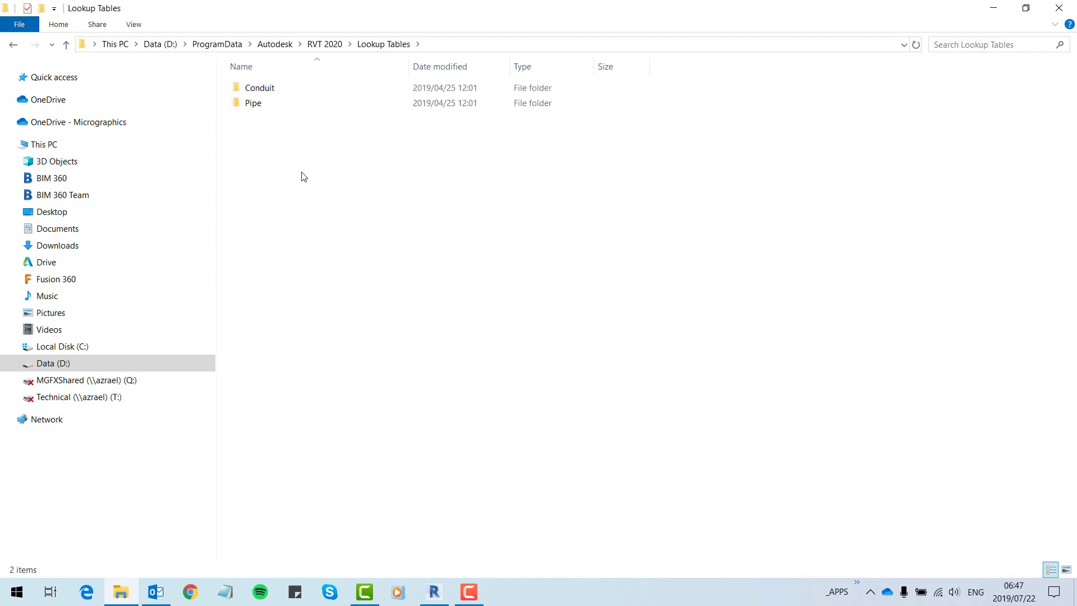
double_click(251, 106)
Browse the pipe fitting lookup table CSV files, looking through the elbow tables.
scroll(340, 202, "down", 8)
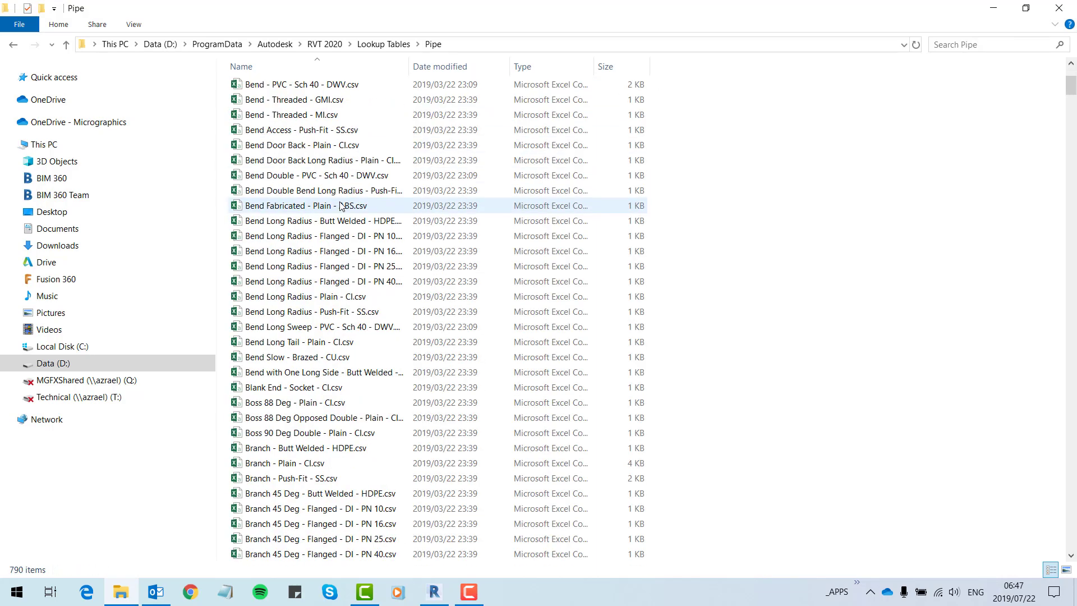
scroll(339, 205, "down", 18)
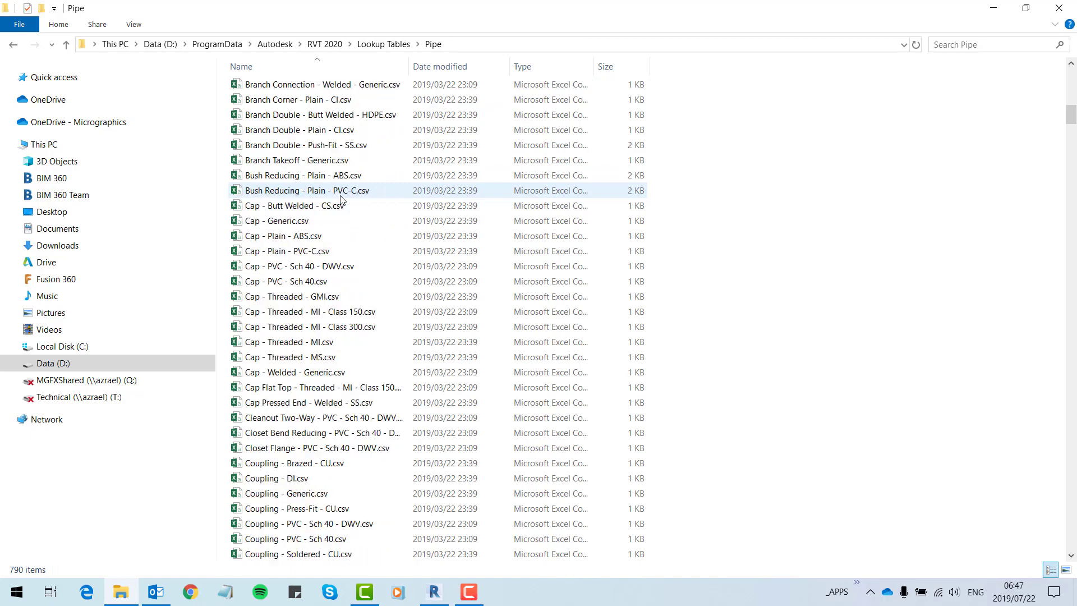
scroll(344, 196, "down", 20)
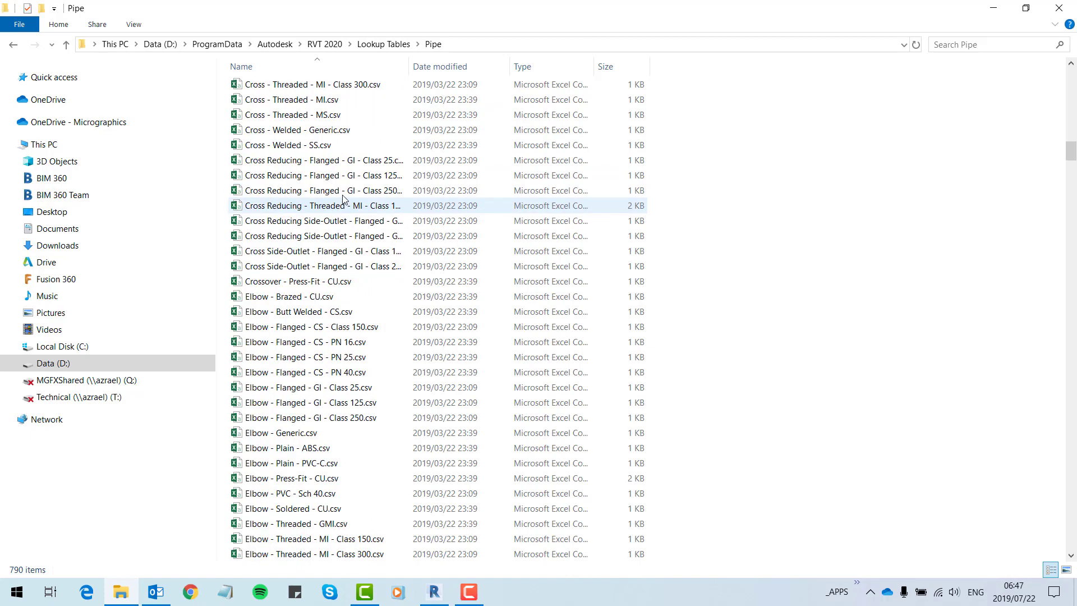
scroll(344, 196, "down", 20)
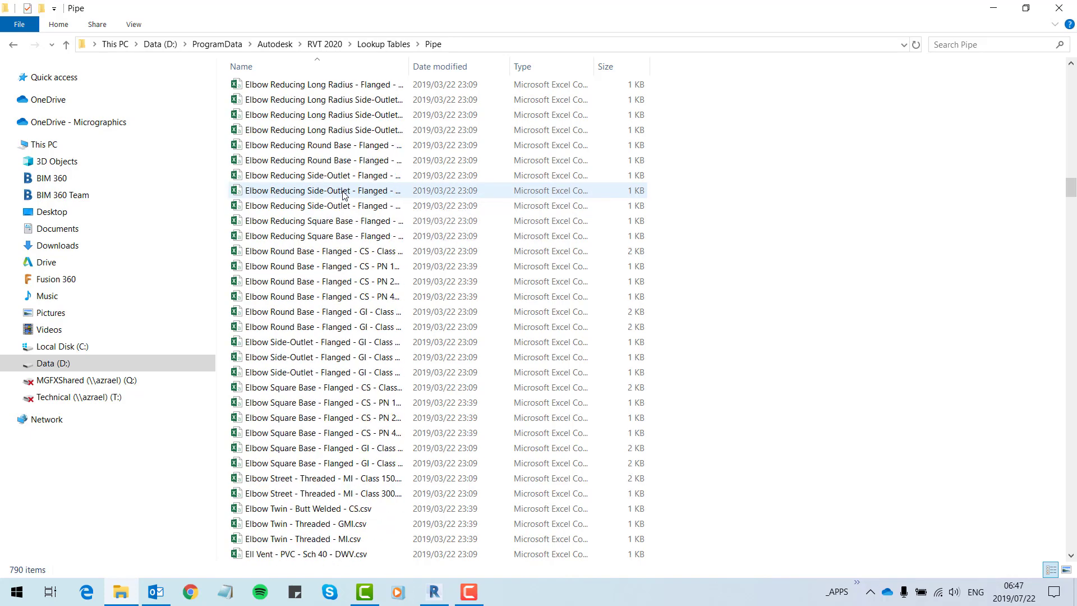
scroll(344, 192, "down", 14)
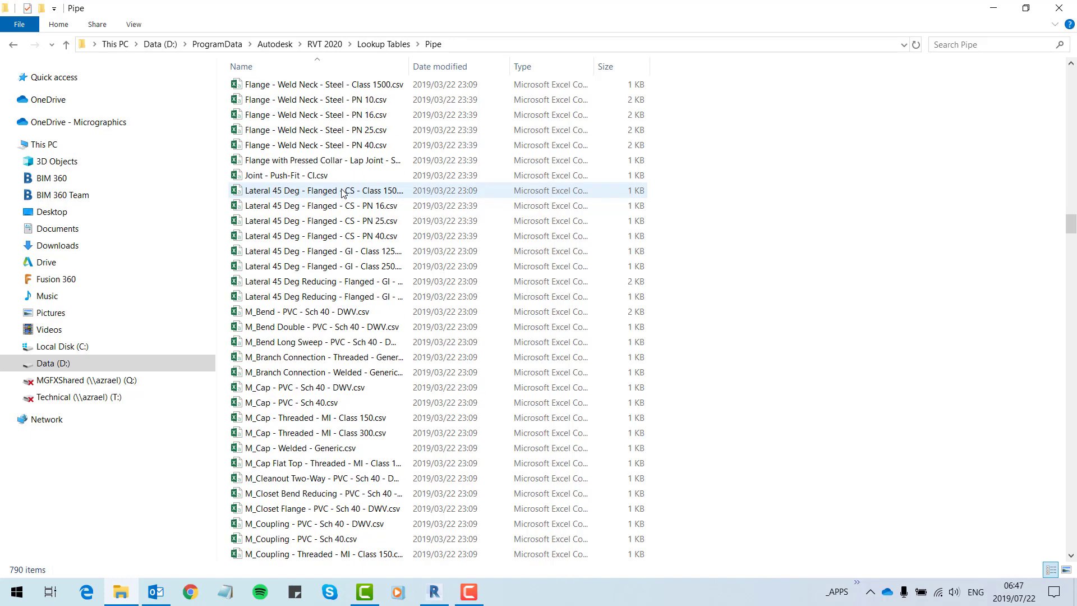
scroll(344, 191, "up", 20)
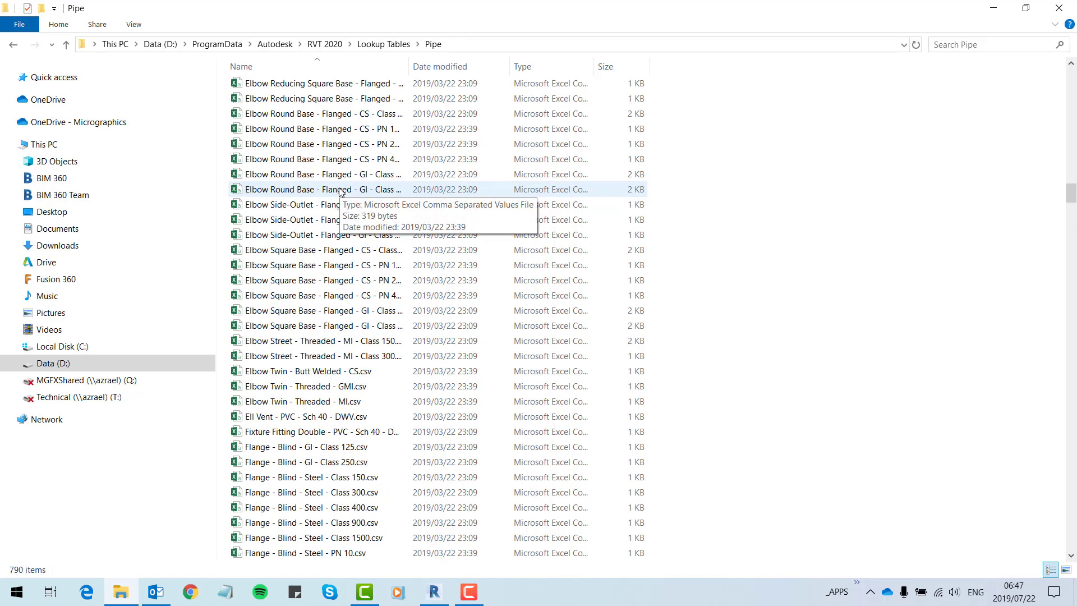
scroll(339, 192, "up", 9)
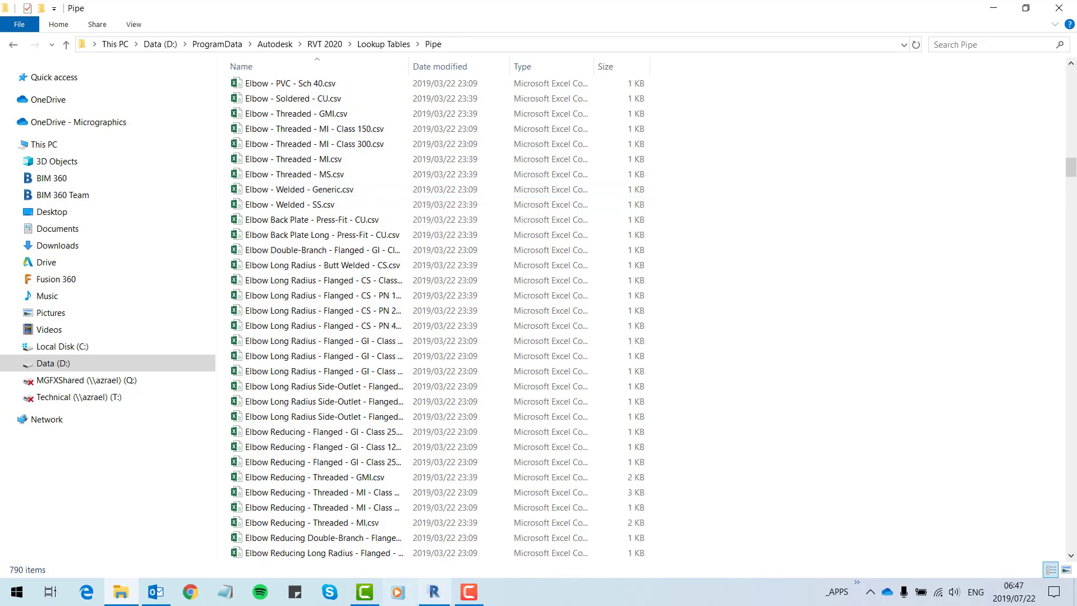
Switch to Revit, open the pipe elbow's family for editing, and select M_Pipe Fitting - Generic among its managed lookup tables.
left_click(441, 602)
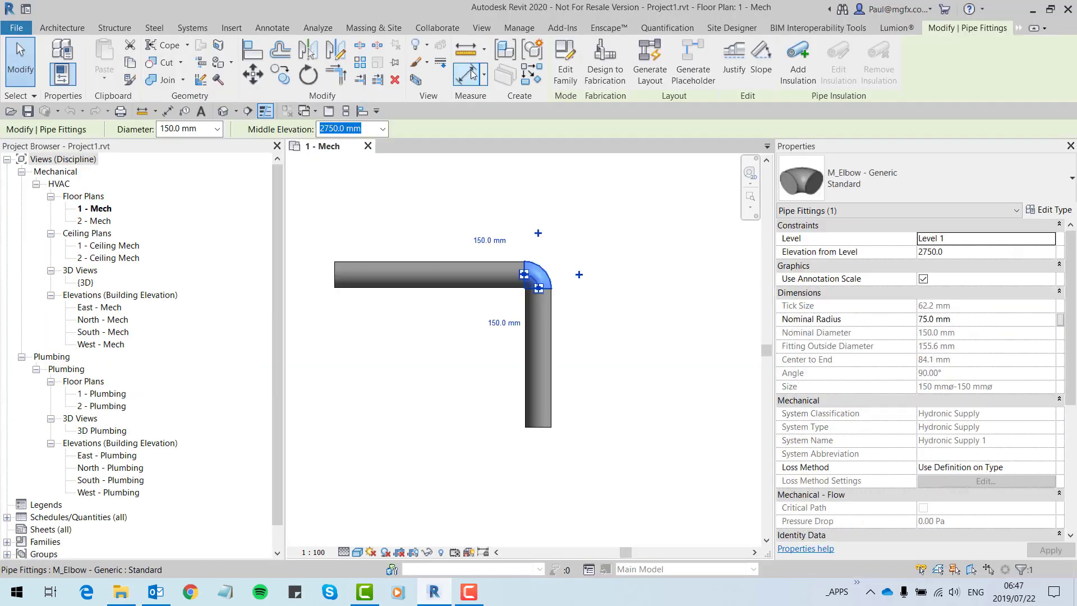
left_click(564, 69)
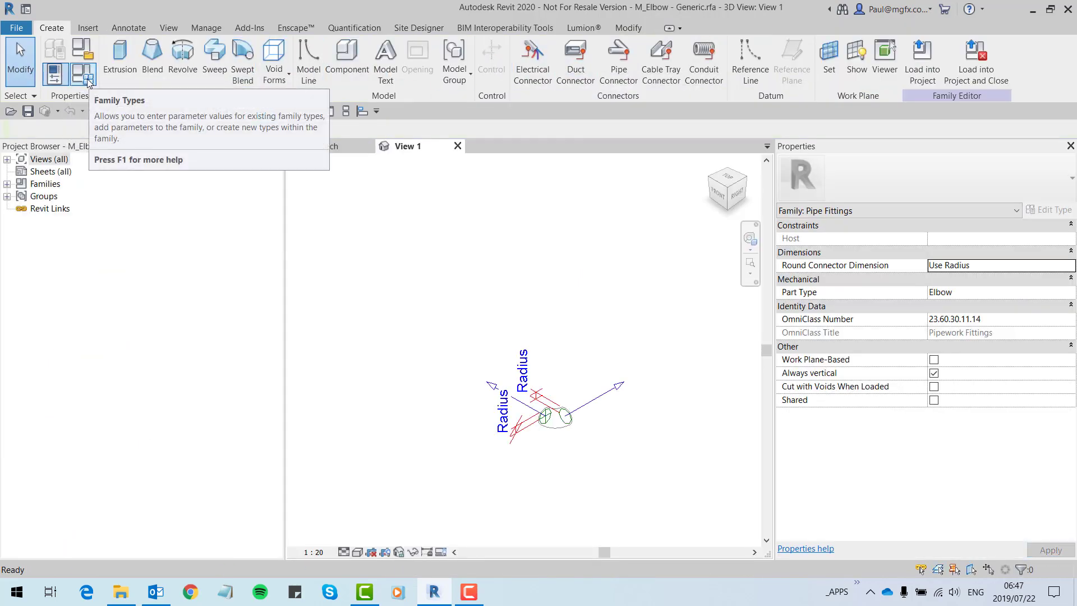
left_click(87, 81)
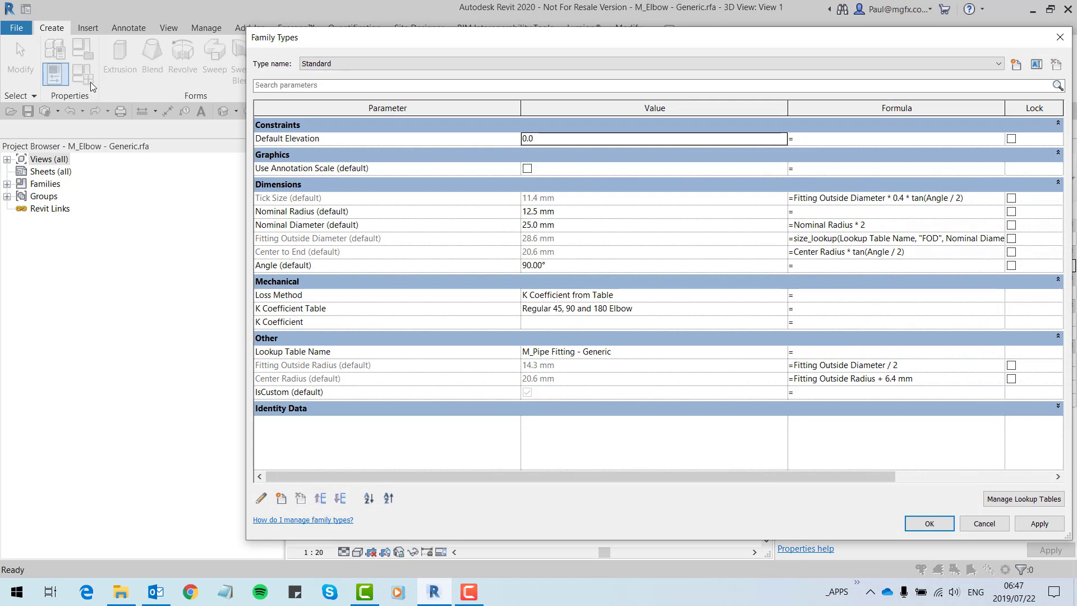
left_click_drag(494, 47, 318, 32)
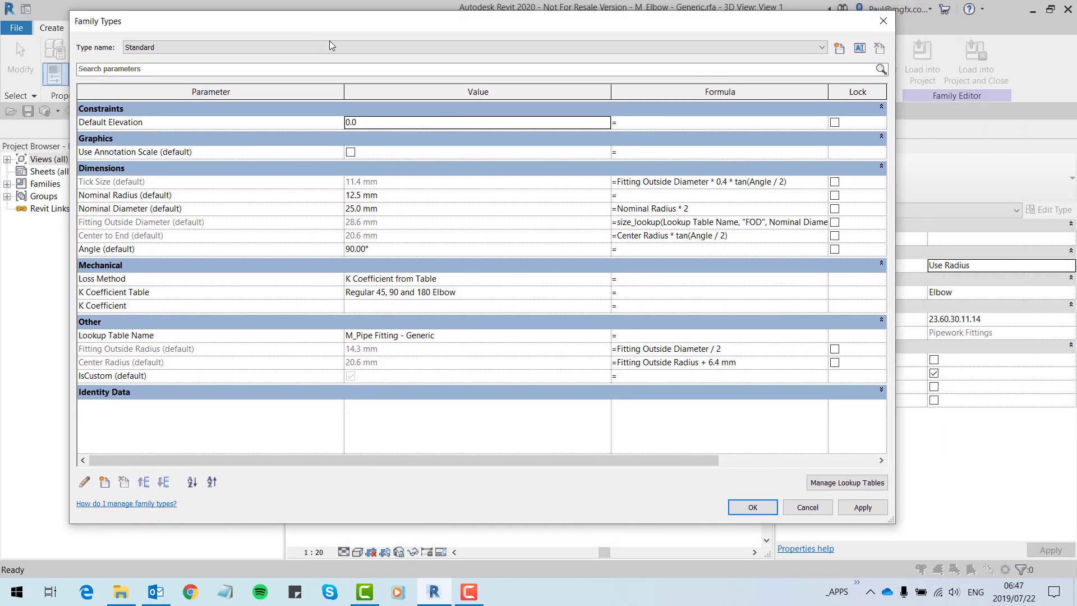
left_click(855, 488)
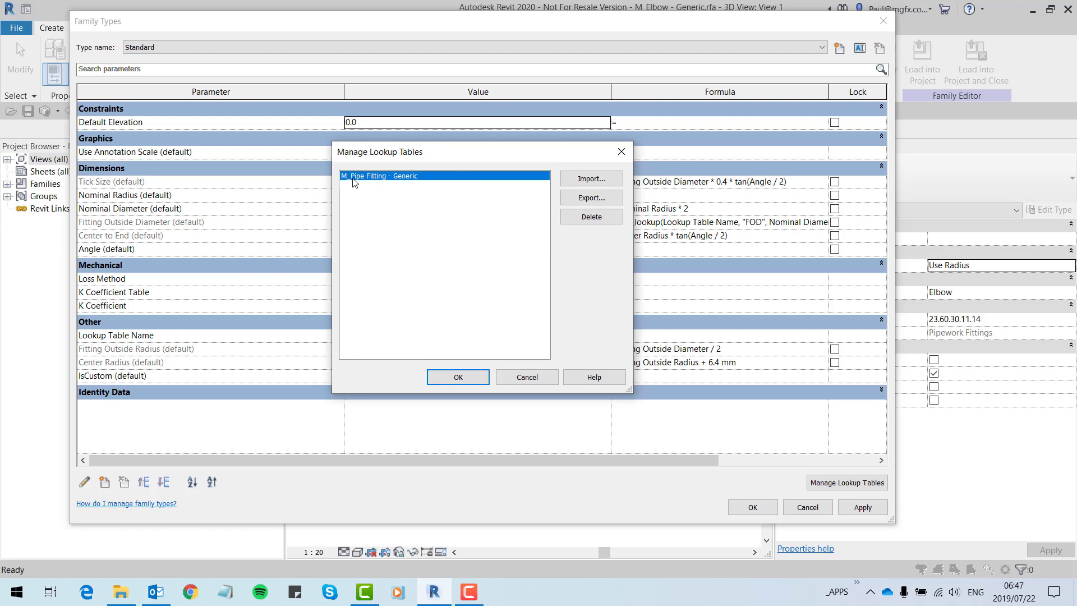
left_click(412, 180)
Return to the Pipe folder in File Explorer, widen the Name column, and open M_Pipe Fitting - Generic.csv in Excel.
left_click(124, 596)
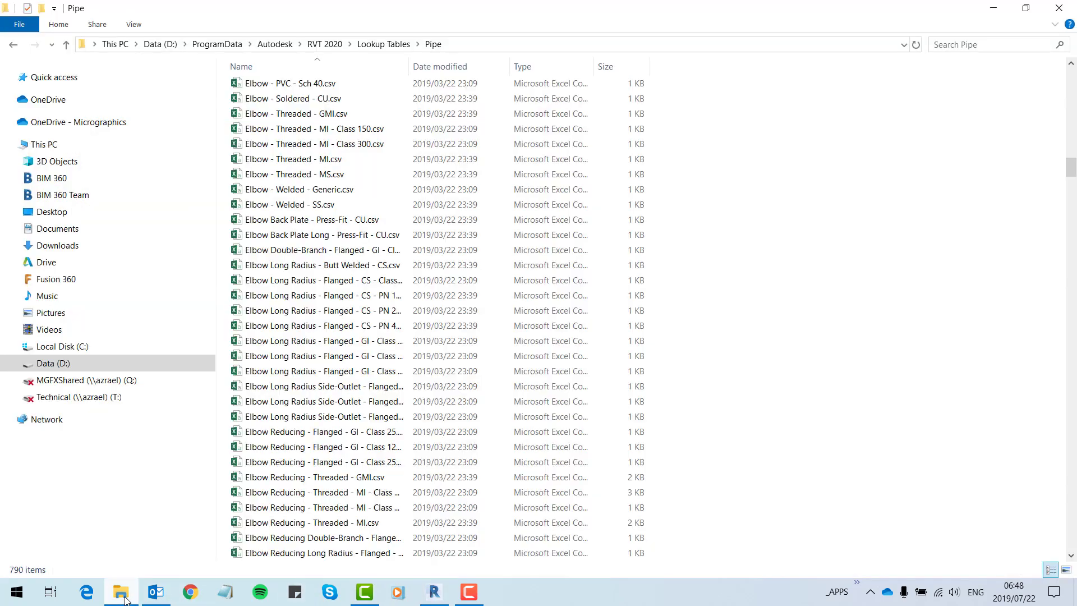
scroll(295, 308, "down", 6)
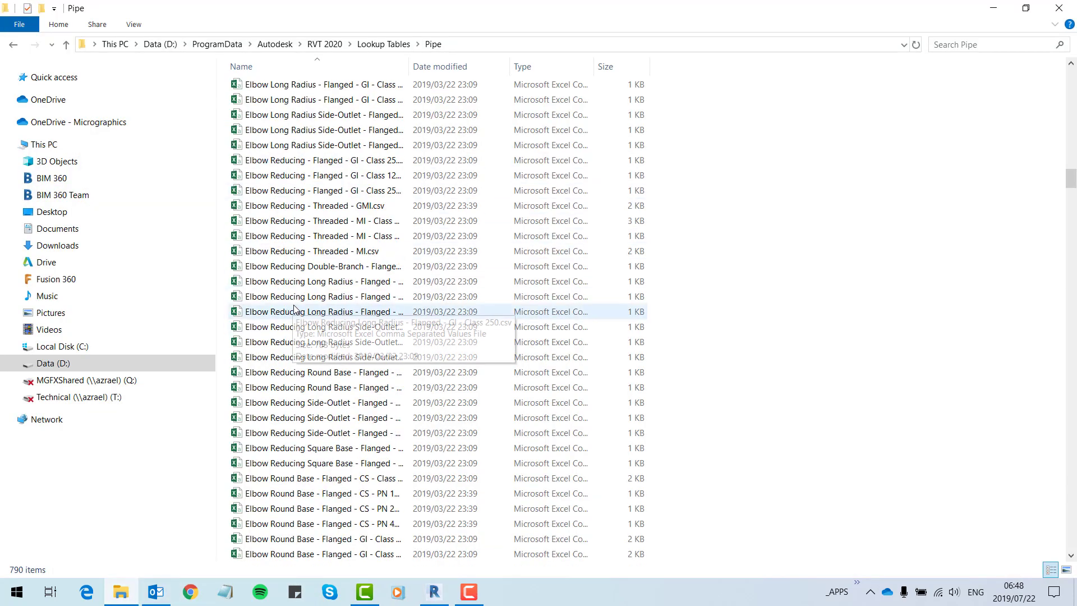
scroll(295, 308, "down", 4)
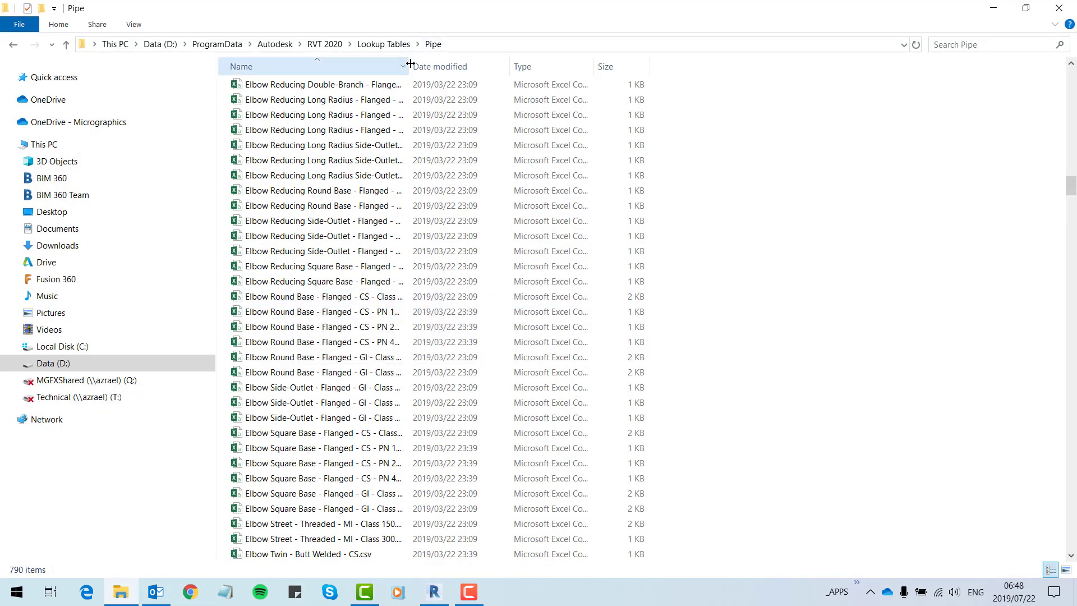
left_click_drag(410, 63, 691, 63)
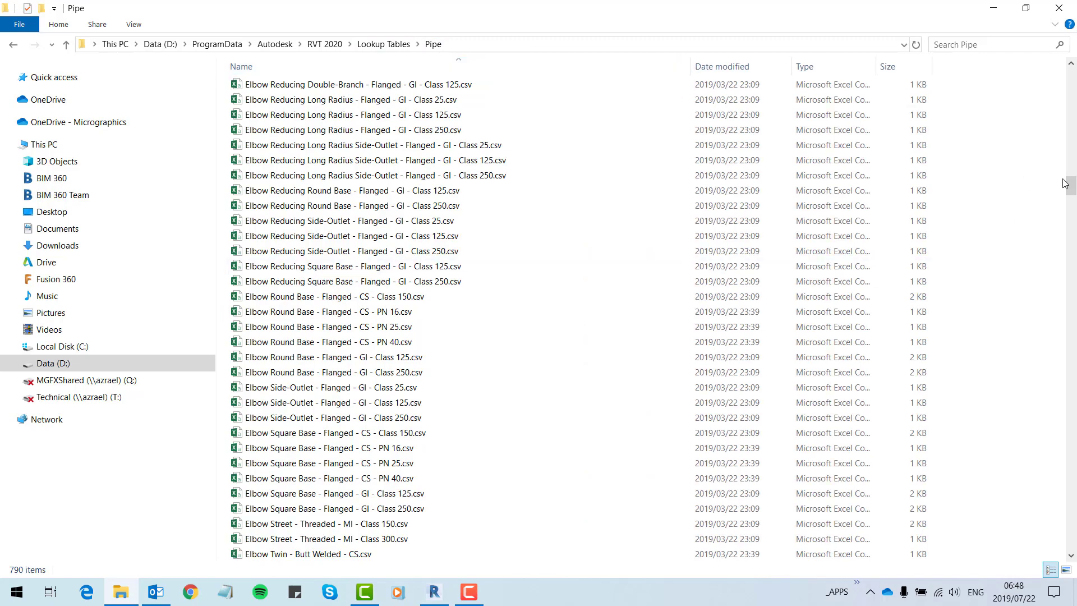
left_click_drag(1068, 185, 1064, 306)
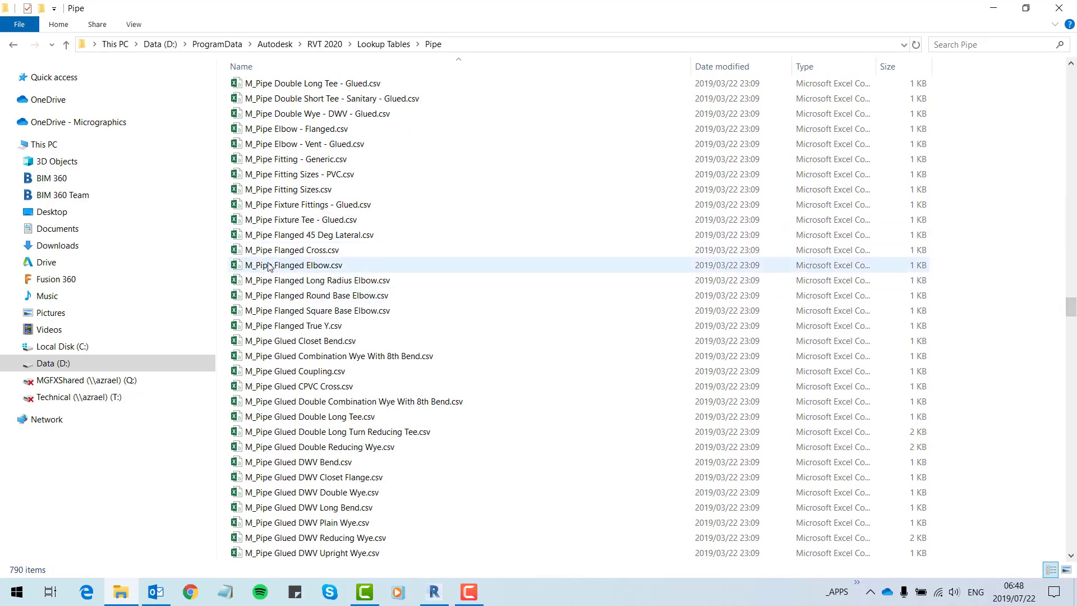
double_click(285, 159)
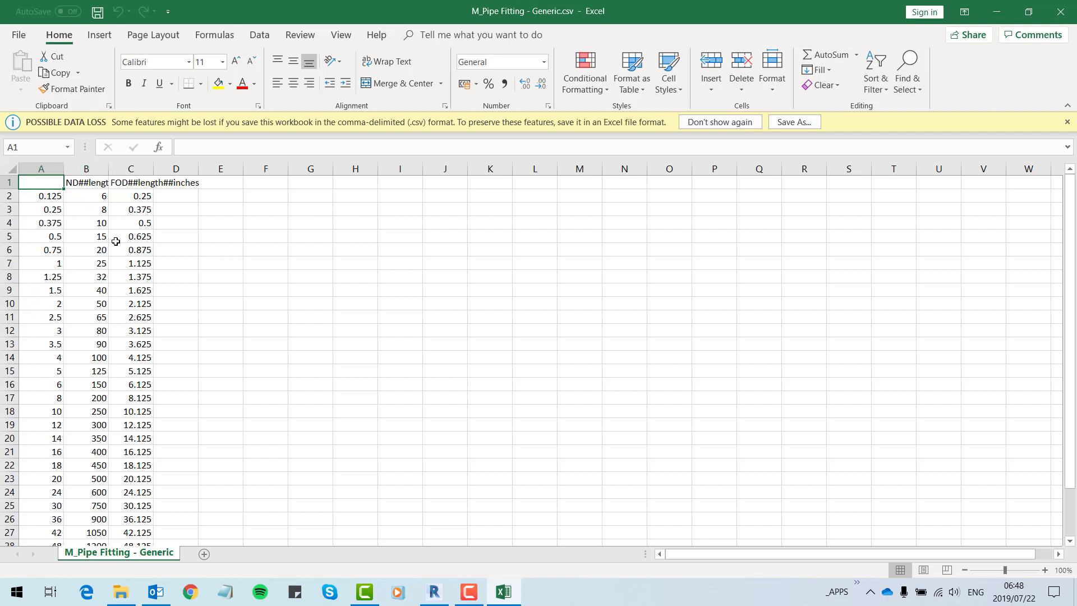
Widen columns B and C so the full ND and FOD headers fit.
left_click_drag(108, 166, 139, 166)
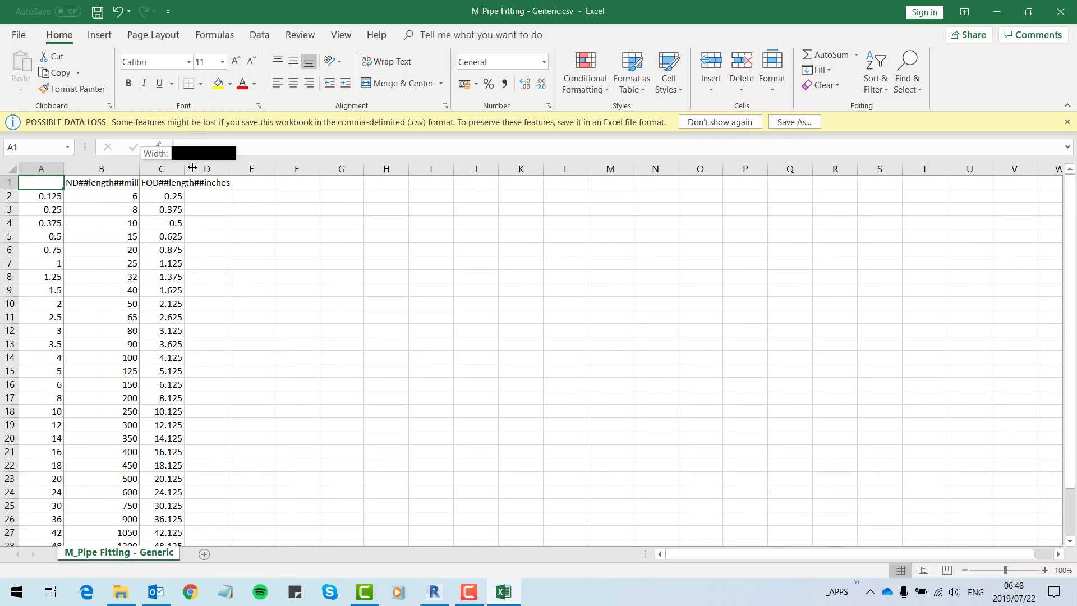
double_click(139, 166)
left_click_drag(236, 168, 248, 168)
double_click(248, 168)
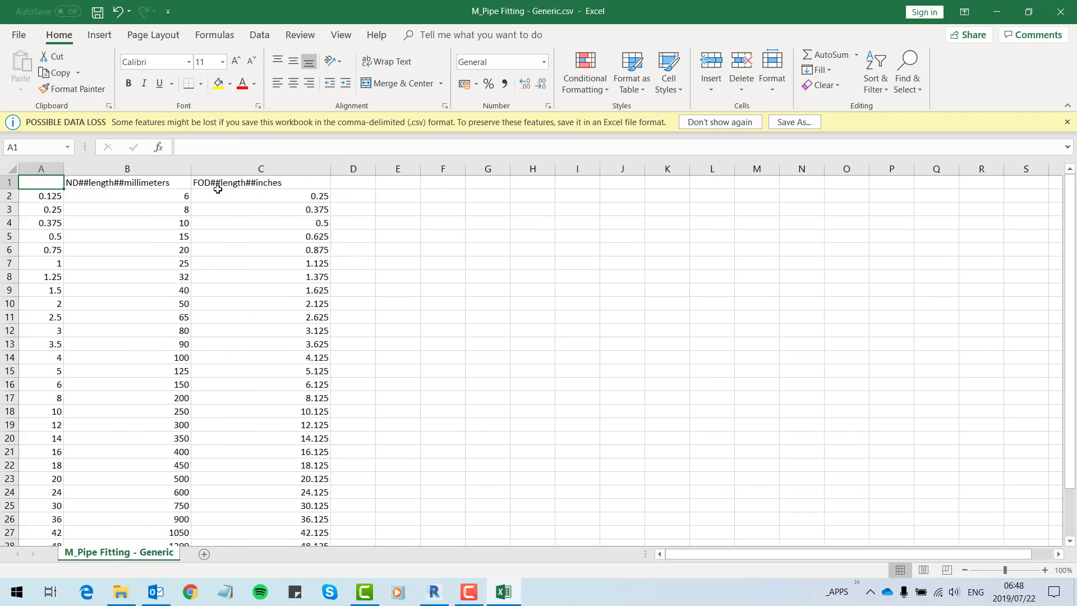
Select column B and review the nominal diameters down to the end of the lookup table.
left_click(133, 164)
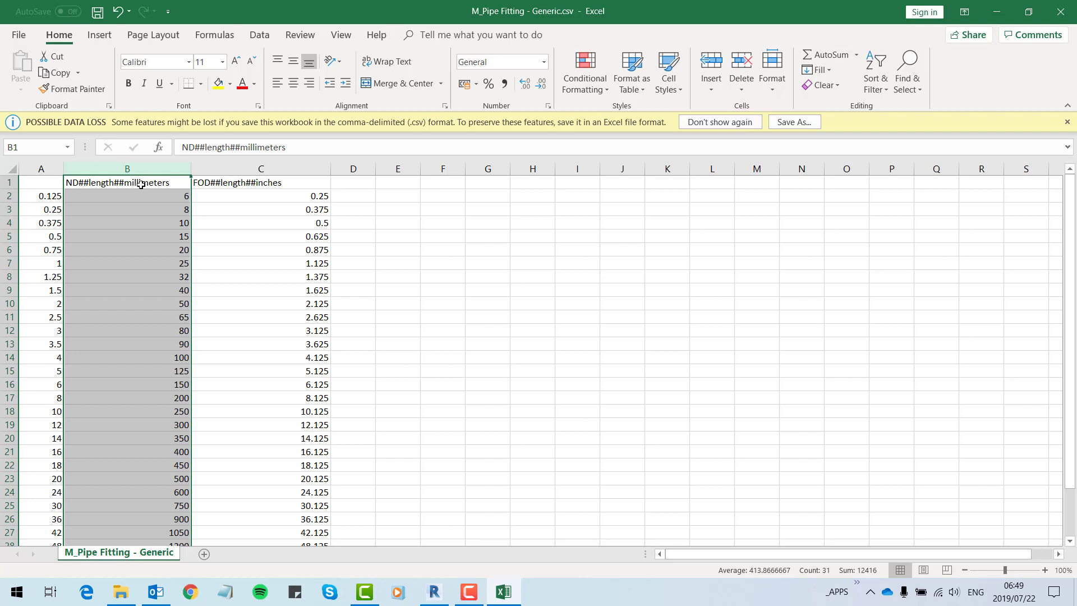
key("ctrl")
scroll(103, 239, "down", 5)
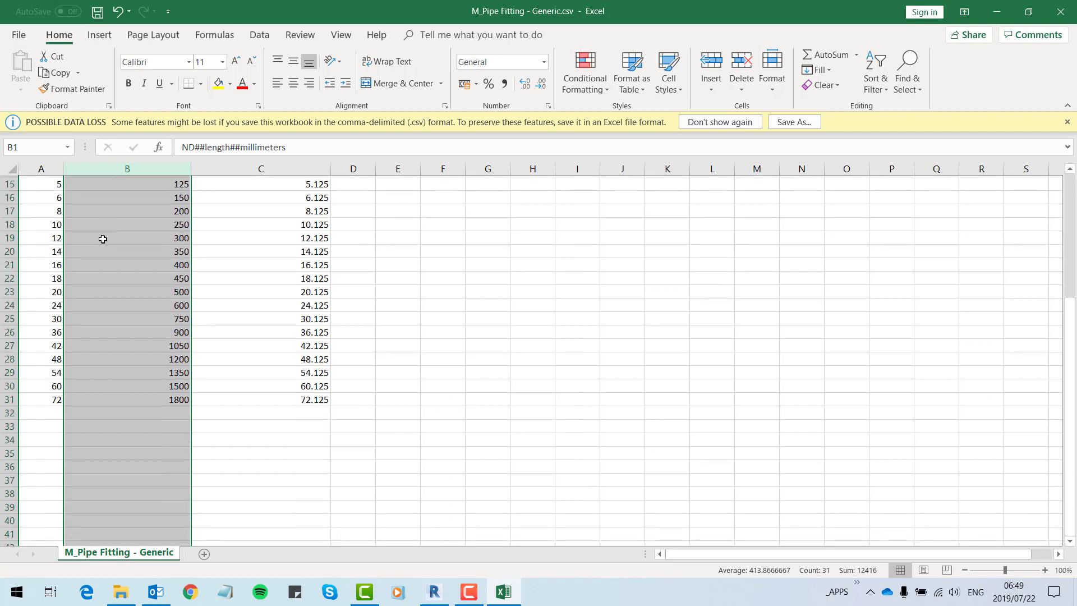
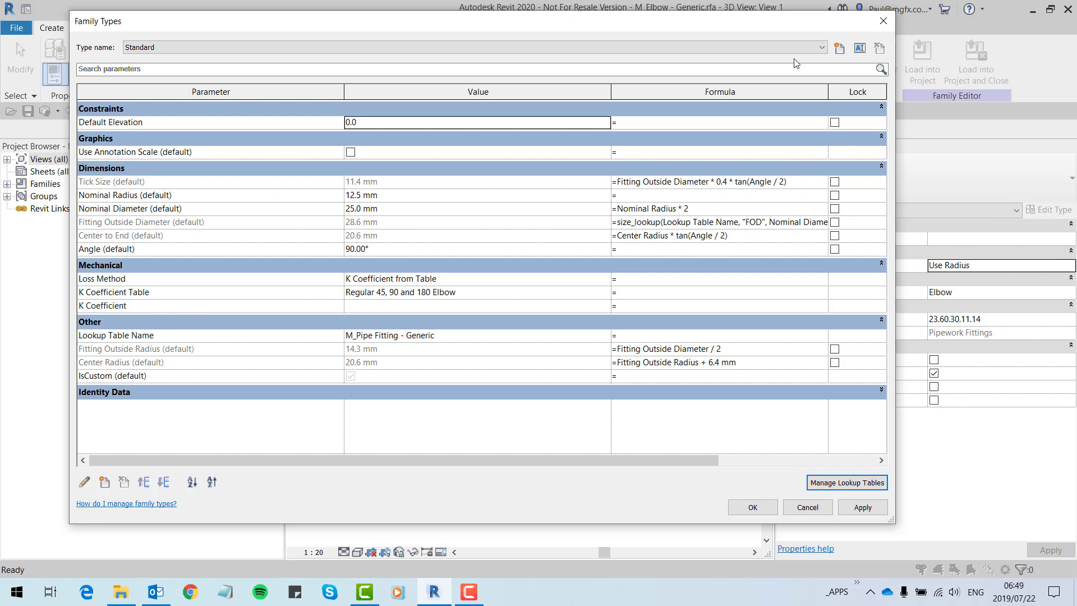
Enlarge the Family Types dialog and resize its Parameter, Value and Formula columns so the full size_lookup formula fits.
left_click_drag(680, 26, 634, 19)
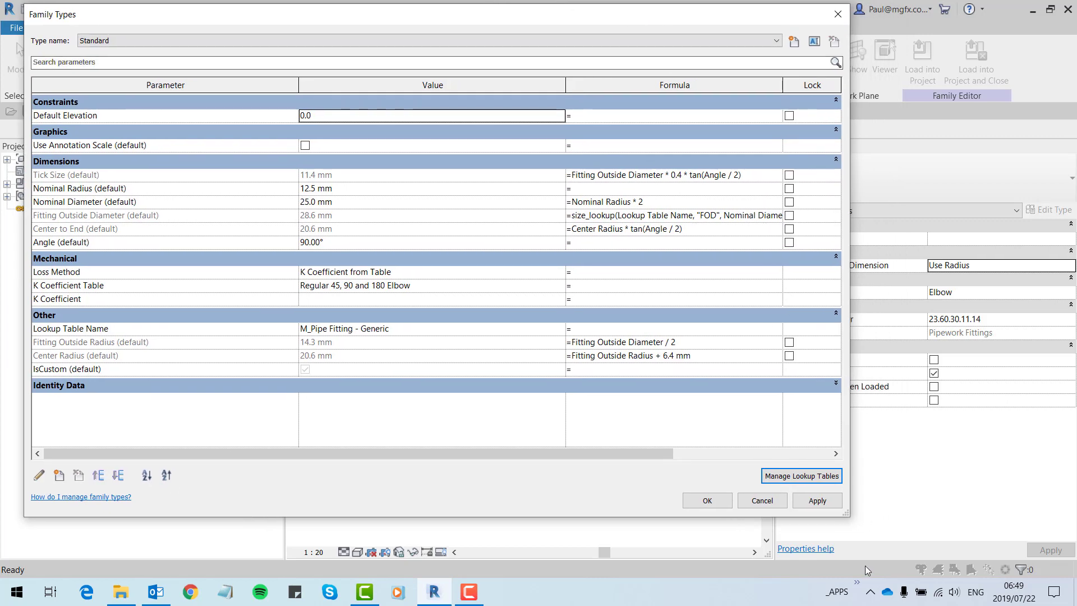
left_click_drag(856, 520, 1010, 519)
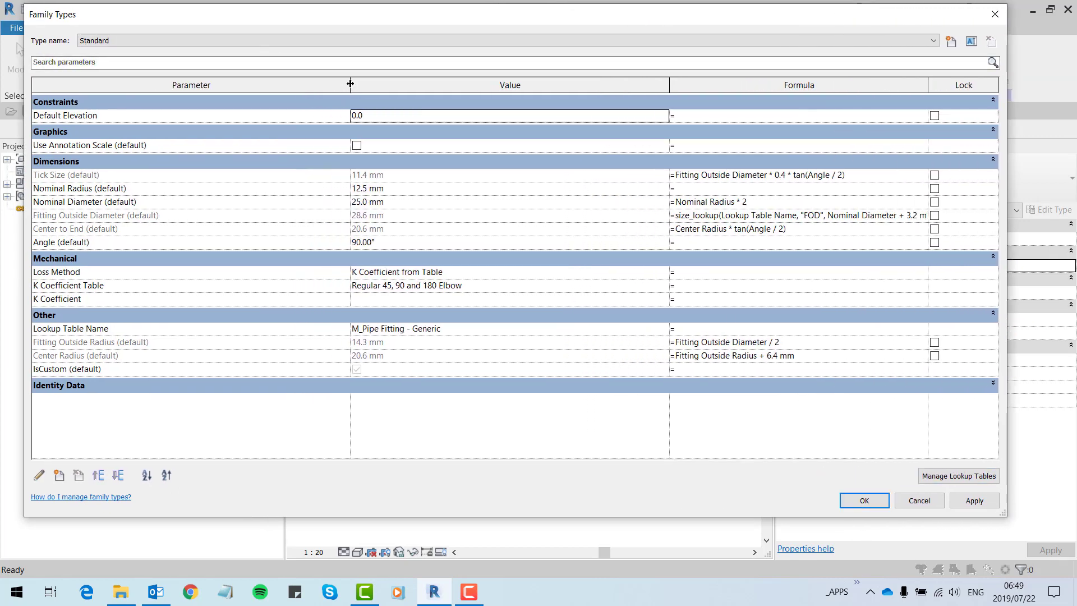
left_click_drag(351, 87, 191, 90)
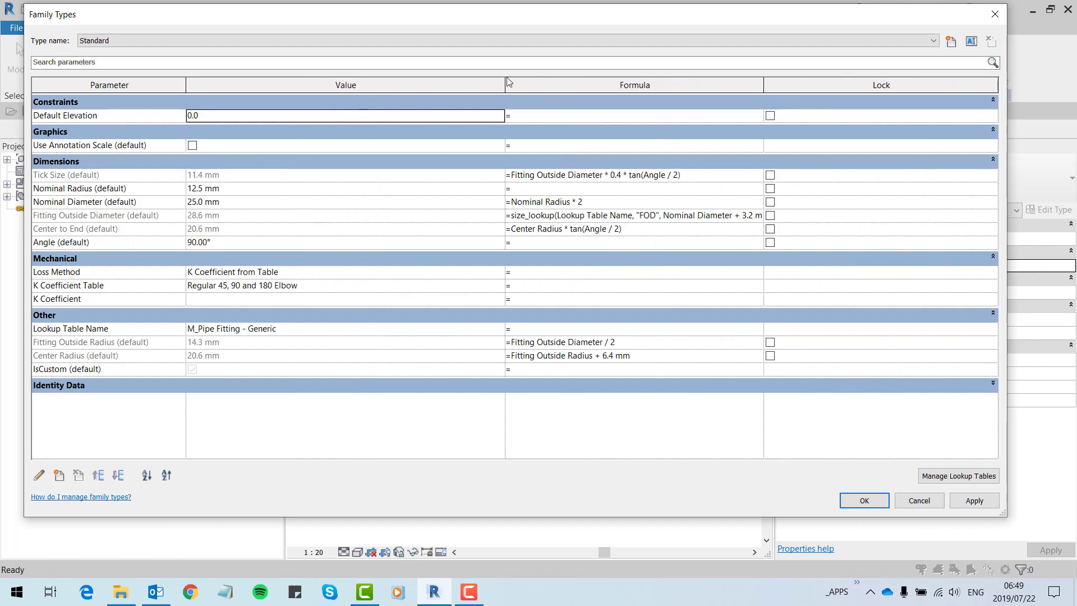
left_click_drag(504, 84, 322, 84)
left_click_drag(583, 82, 825, 85)
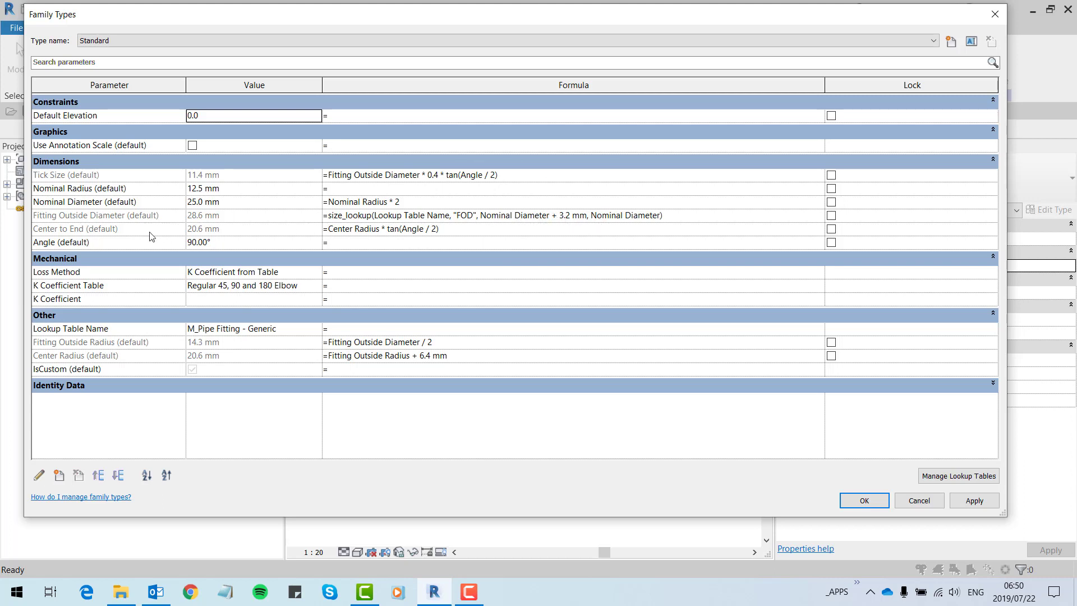
Select the Fitting Outside Diameter parameter, inspect its parameter properties, and close them without changes.
left_click(104, 221)
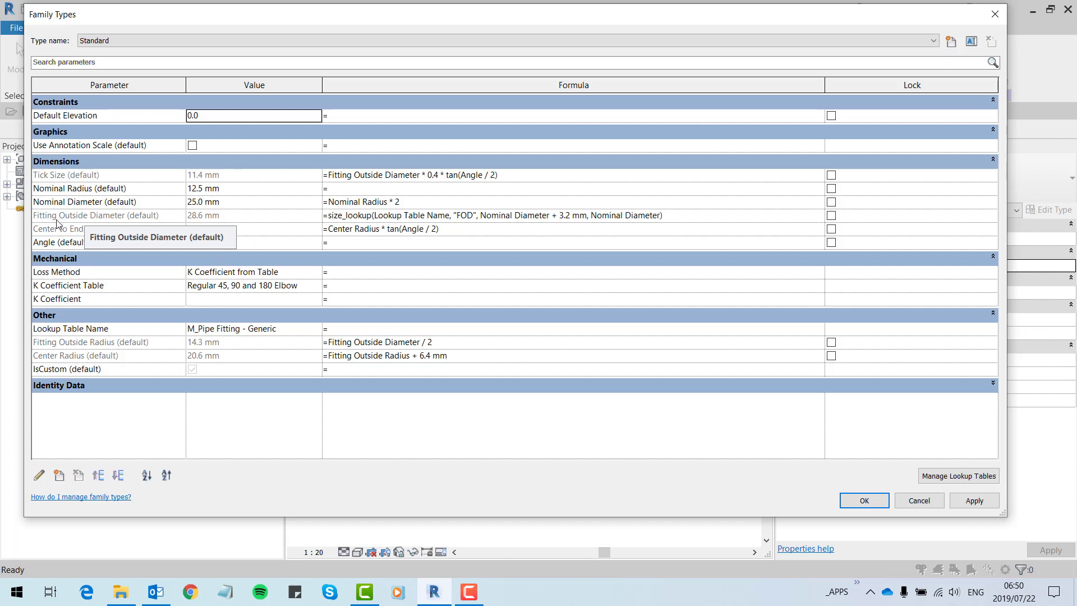
left_click(149, 218)
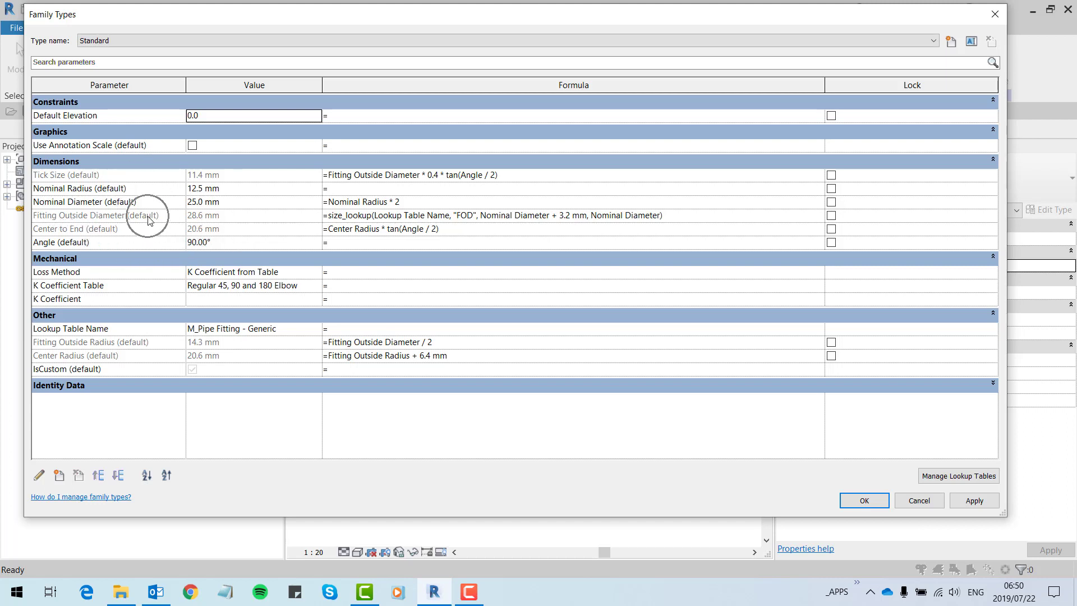
left_click(149, 217)
left_click(67, 215)
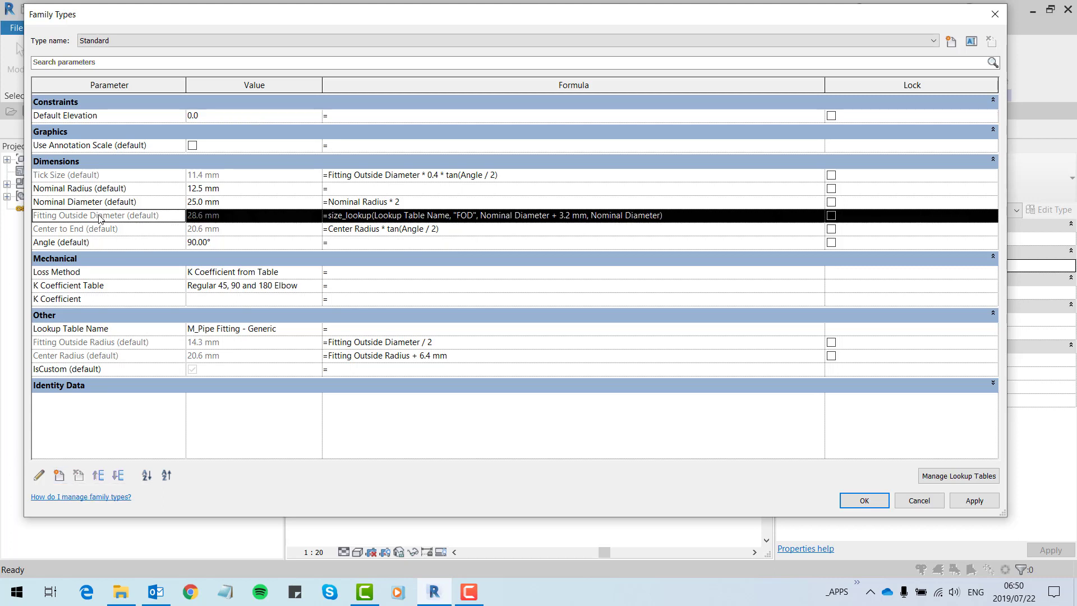
left_click(39, 475)
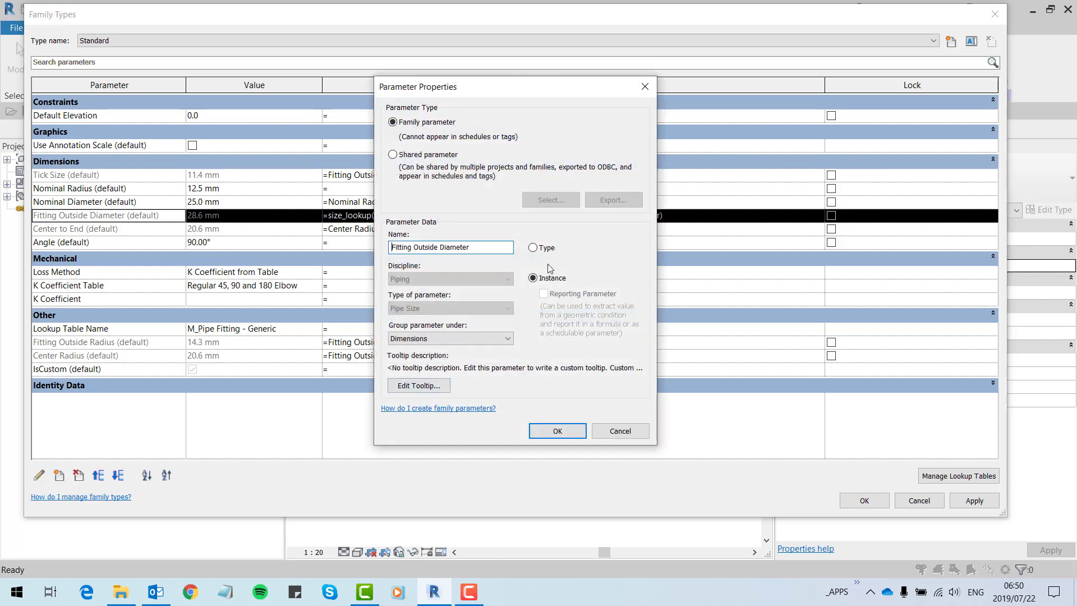
left_click(645, 86)
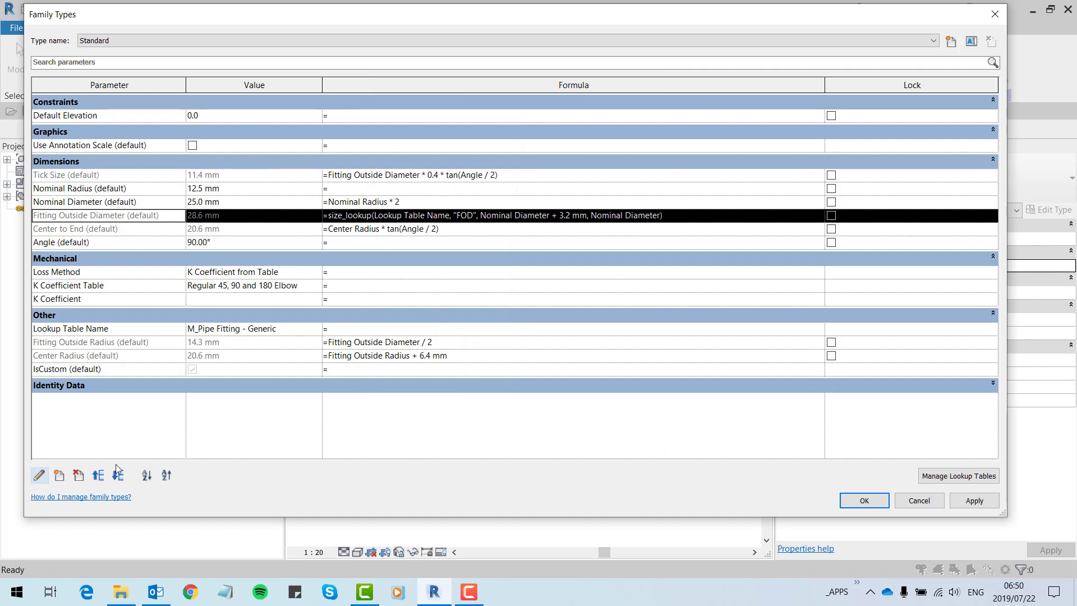
Create an instance family parameter named P with discipline HVAC and type Power, grouped under Mechanical.
left_click(58, 476)
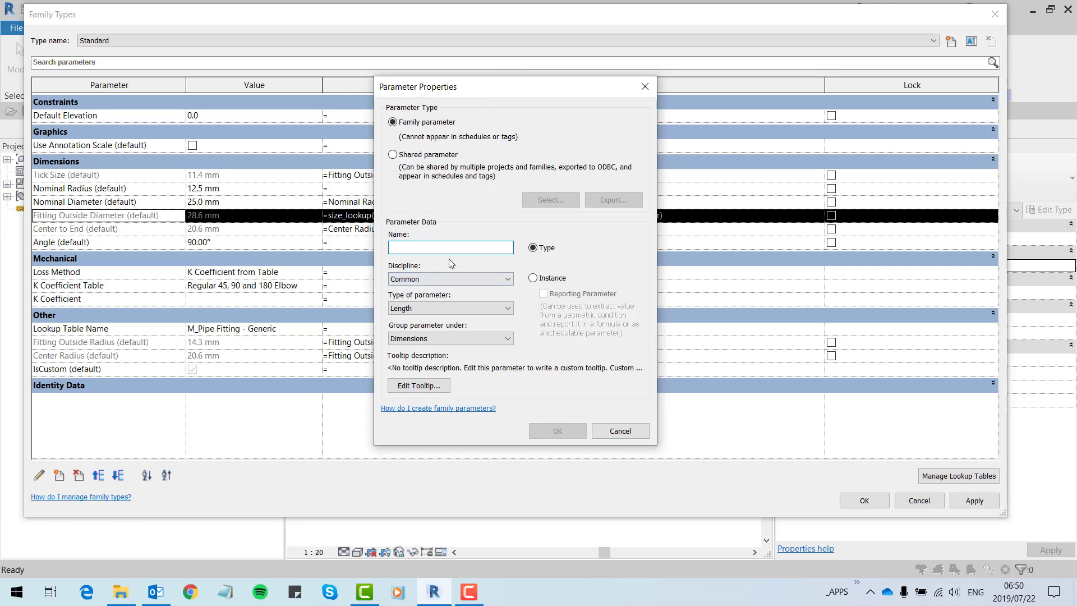
type("P")
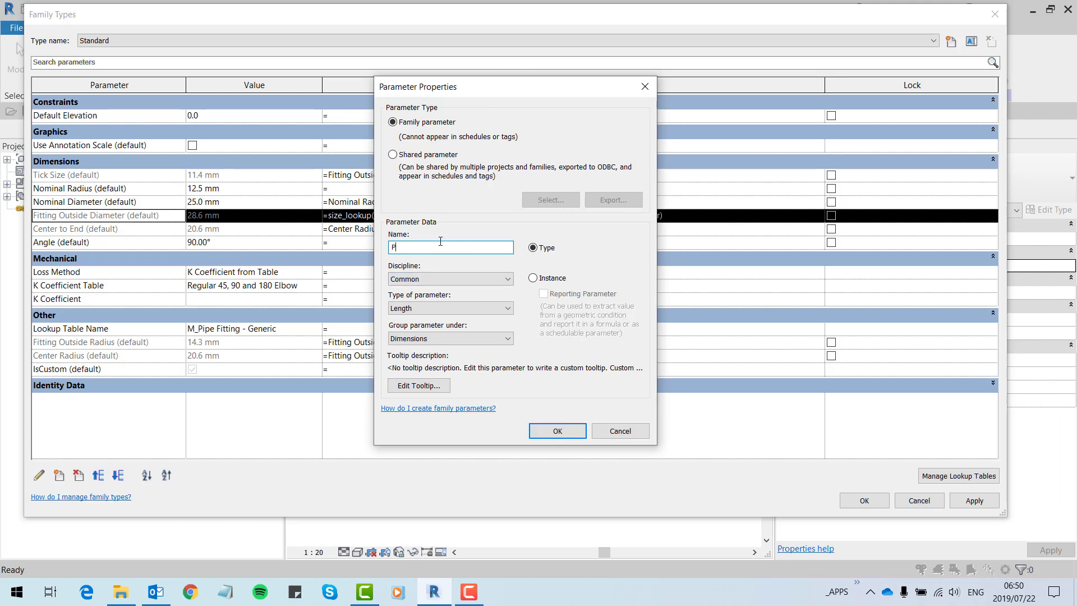
left_click(533, 279)
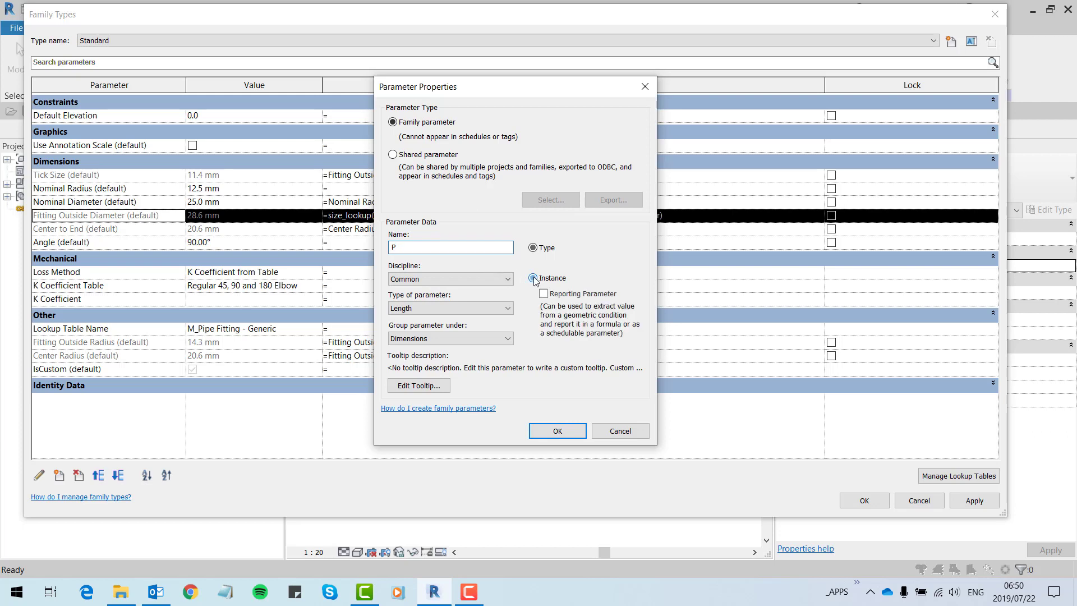
left_click(481, 279)
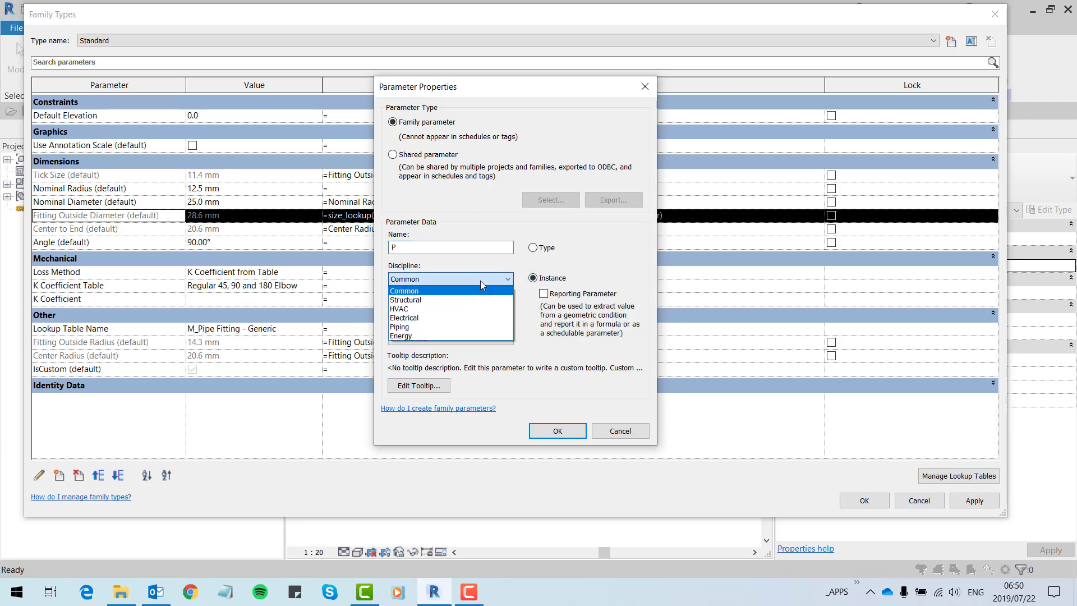
left_click(407, 310)
left_click(417, 307)
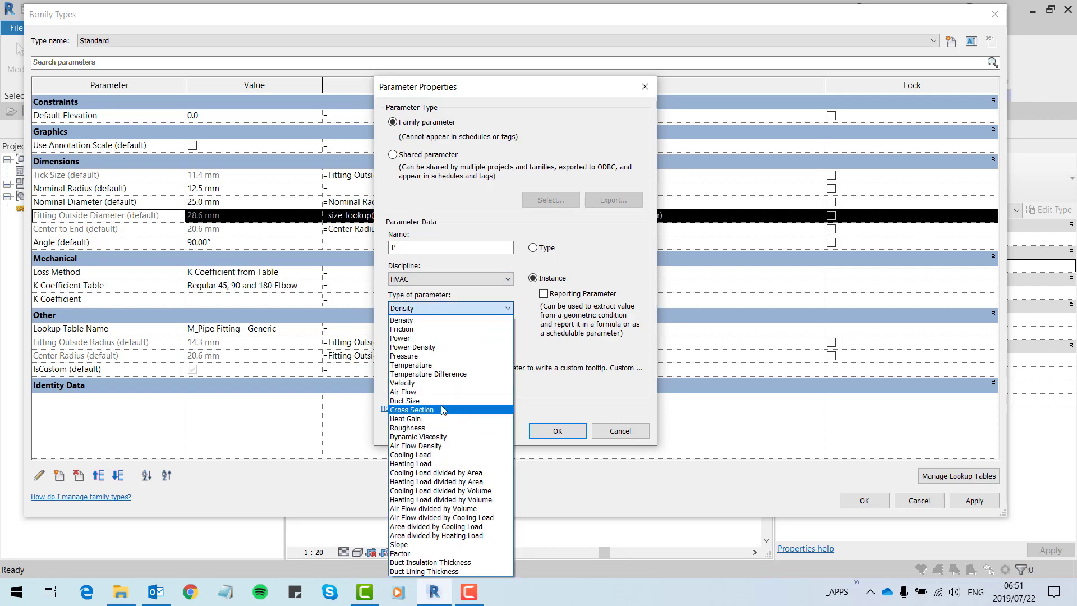
left_click(415, 338)
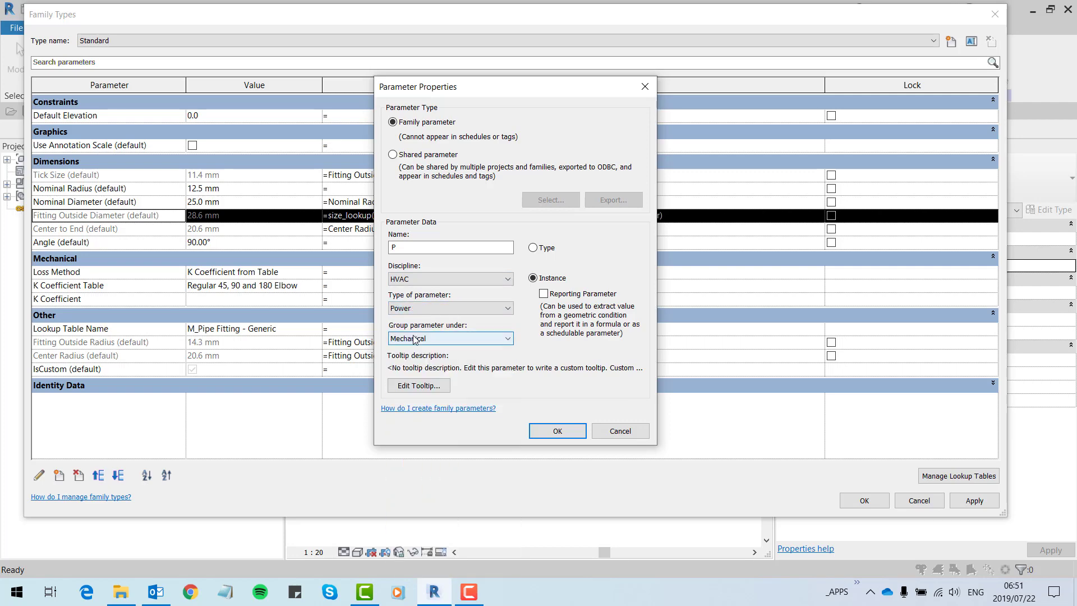
left_click(553, 429)
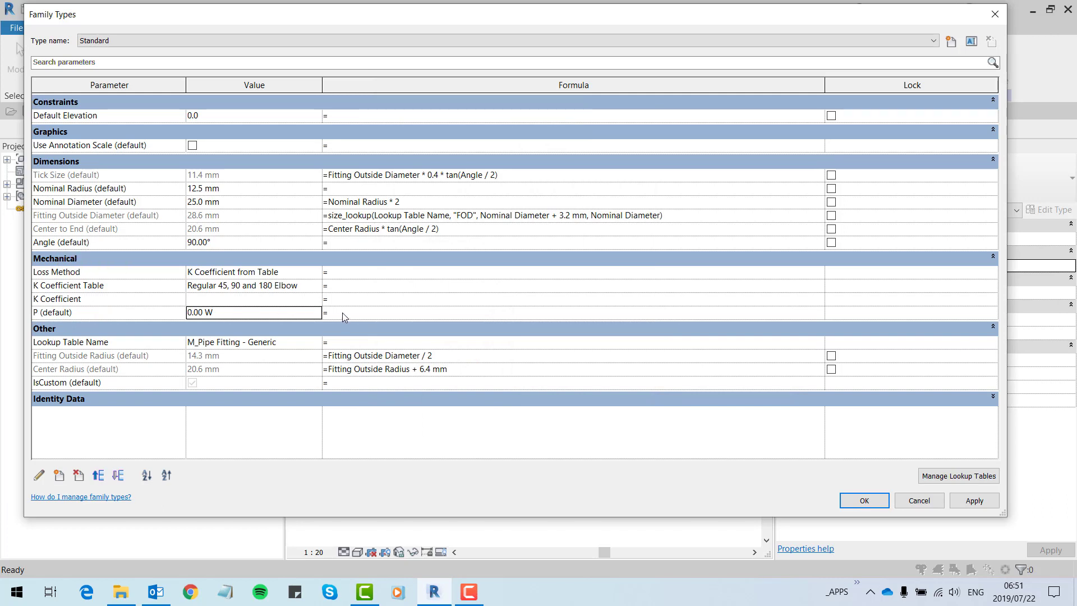
Copy the Fitting Outside Diameter parameter name and build the formula Fitting Outside Diameter/1mm*1W in the Angle parameter's formula cell.
left_click(128, 218)
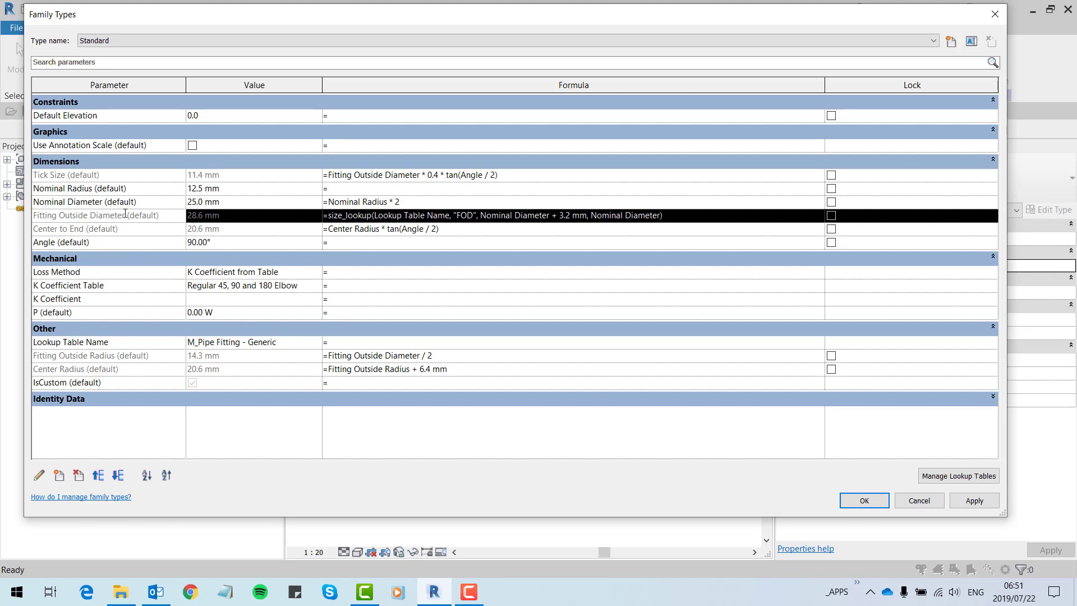
left_click_drag(125, 215, 33, 217)
key("ctrl+c")
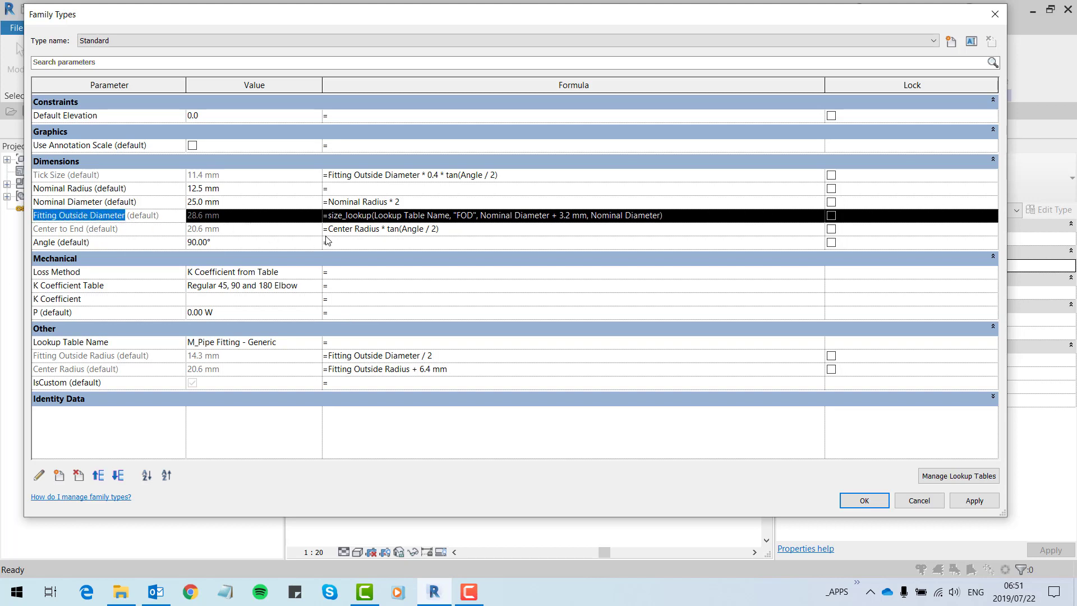
left_click(352, 241)
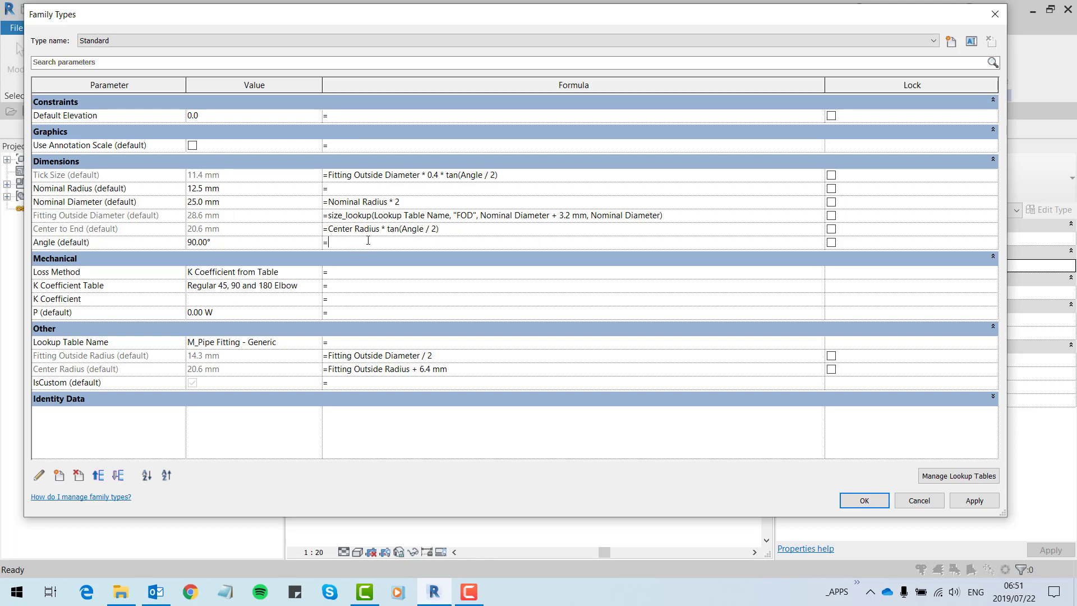
key("ctrl+v")
type("/1mm*1W")
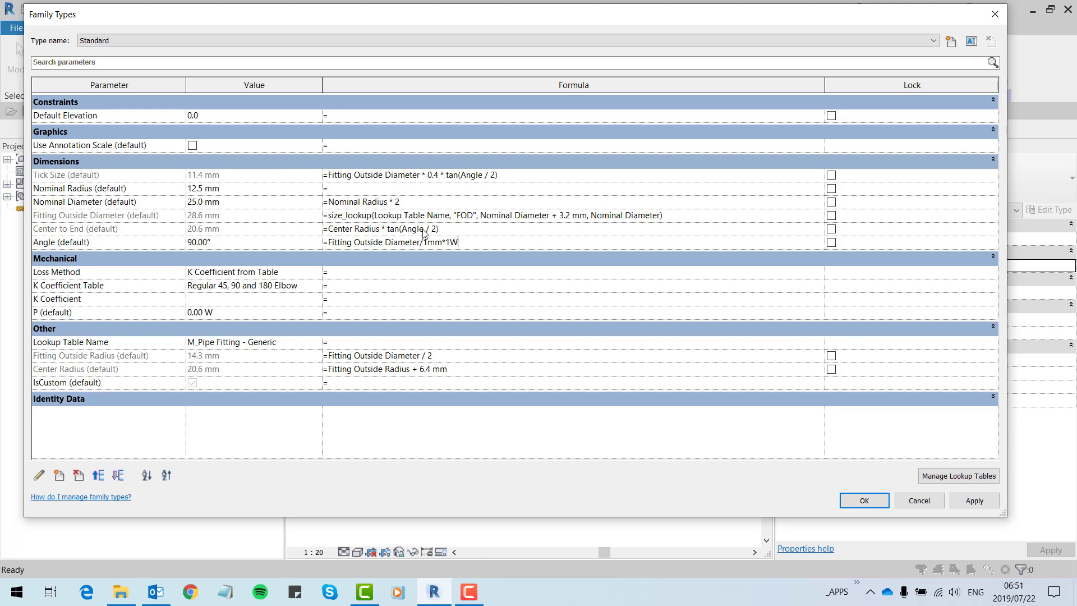
Move the formula Fitting Outside Diameter/1mm*1W from the Angle parameter to the P parameter and commit it.
left_click_drag(473, 245, 321, 247)
key("ctrl+c")
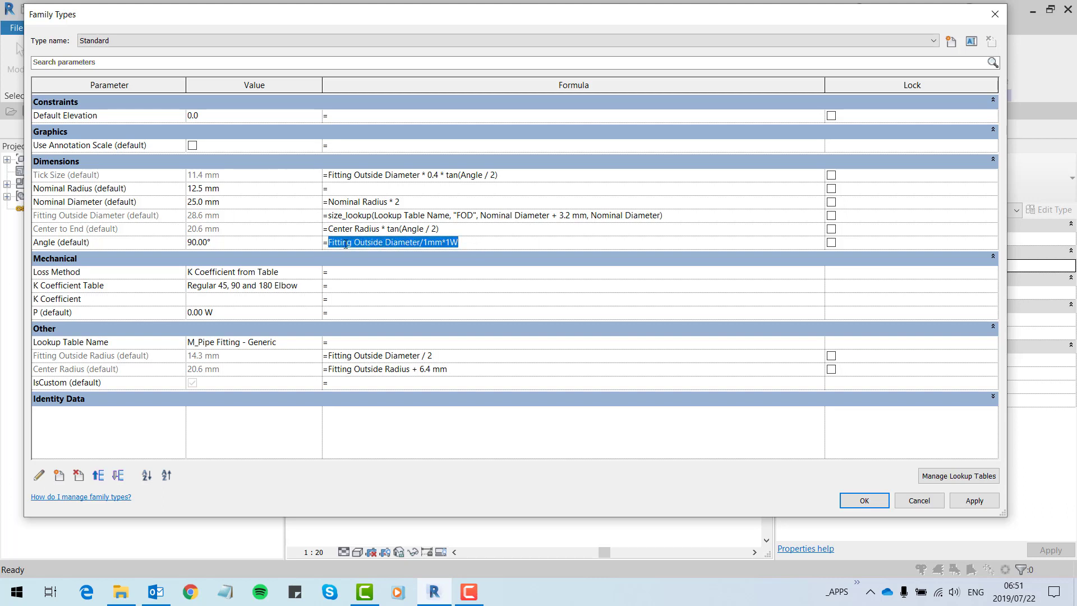
key("BackSpace")
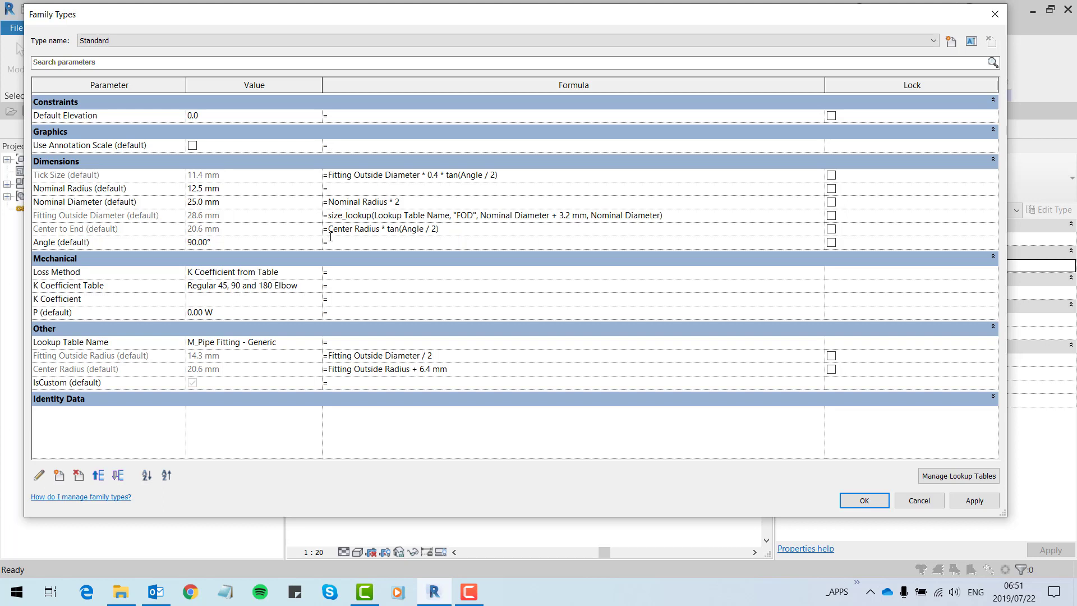
left_click(373, 313)
key("ctrl+v")
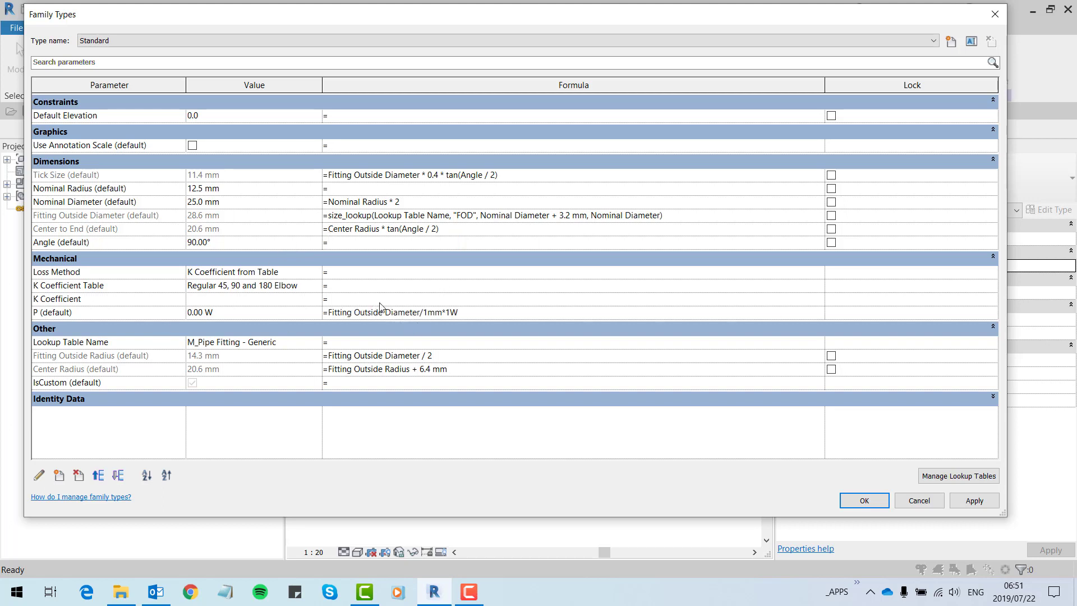
key("Return")
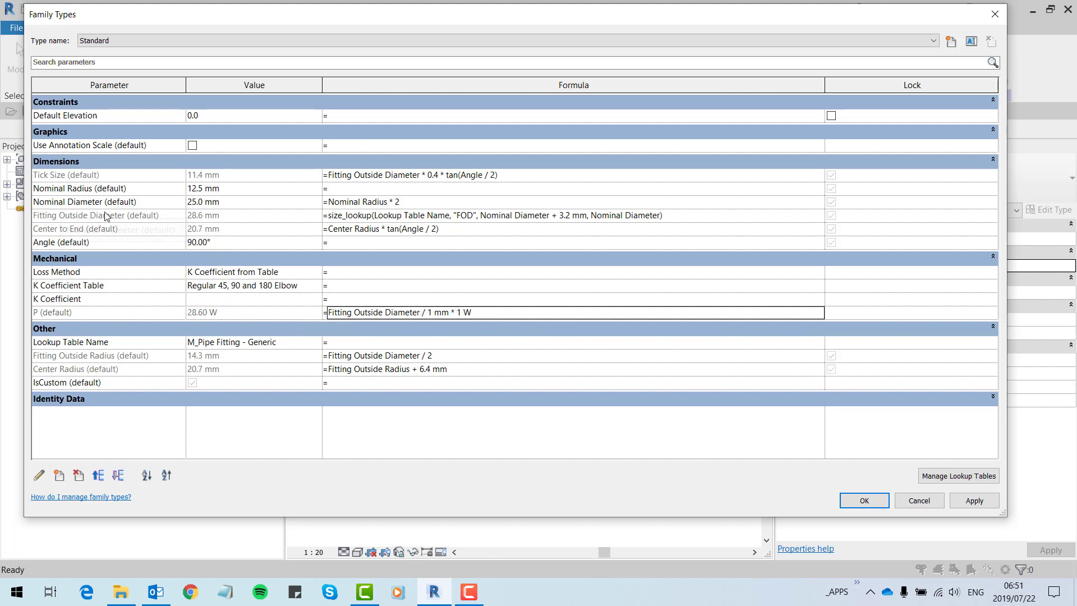
Compare the value of Fitting Outside Diameter with the calculated power value of P.
left_click(203, 218)
left_click(202, 219)
left_click(202, 218)
left_click(201, 218)
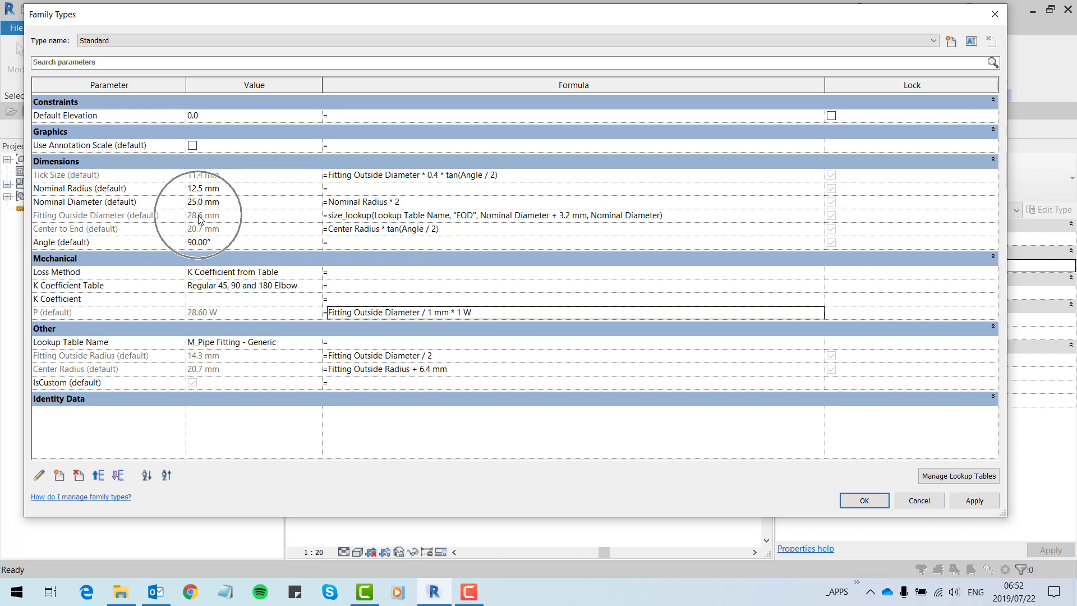
left_click(217, 314)
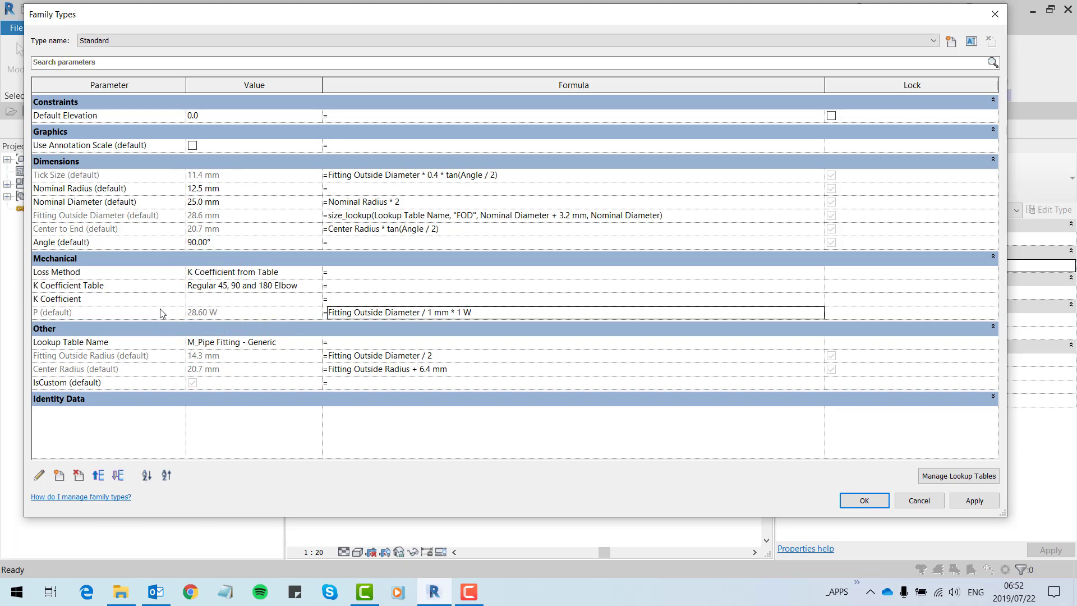
left_click(39, 315)
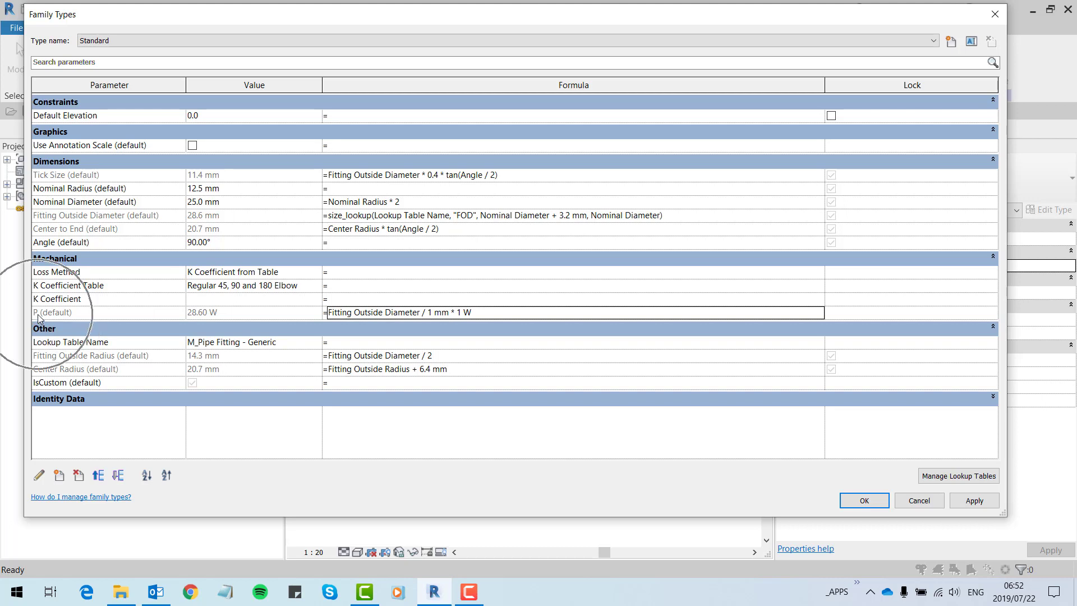
left_click(39, 317)
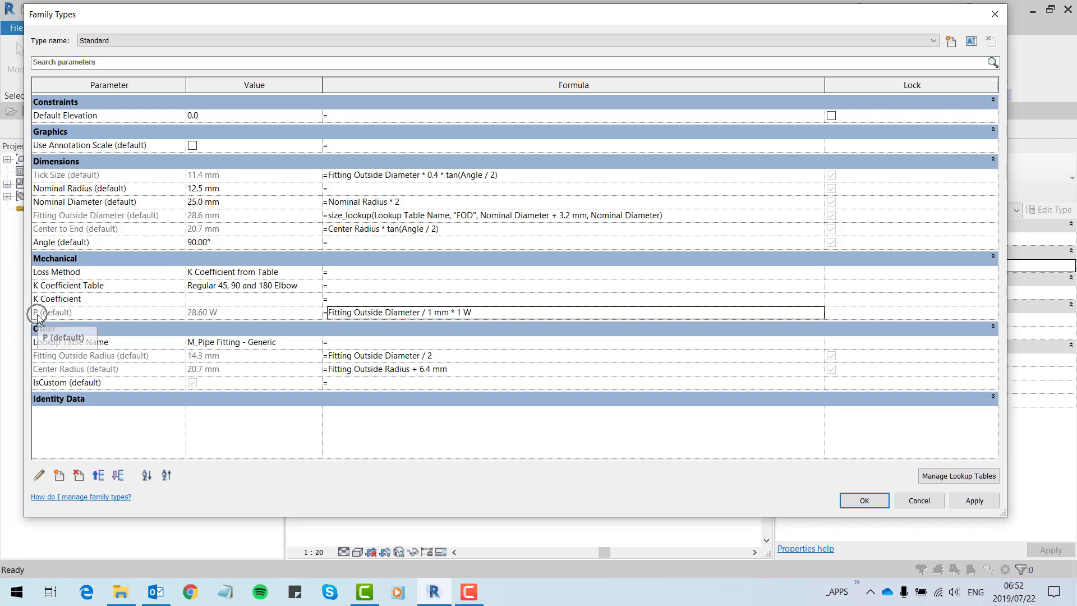
left_click(38, 315)
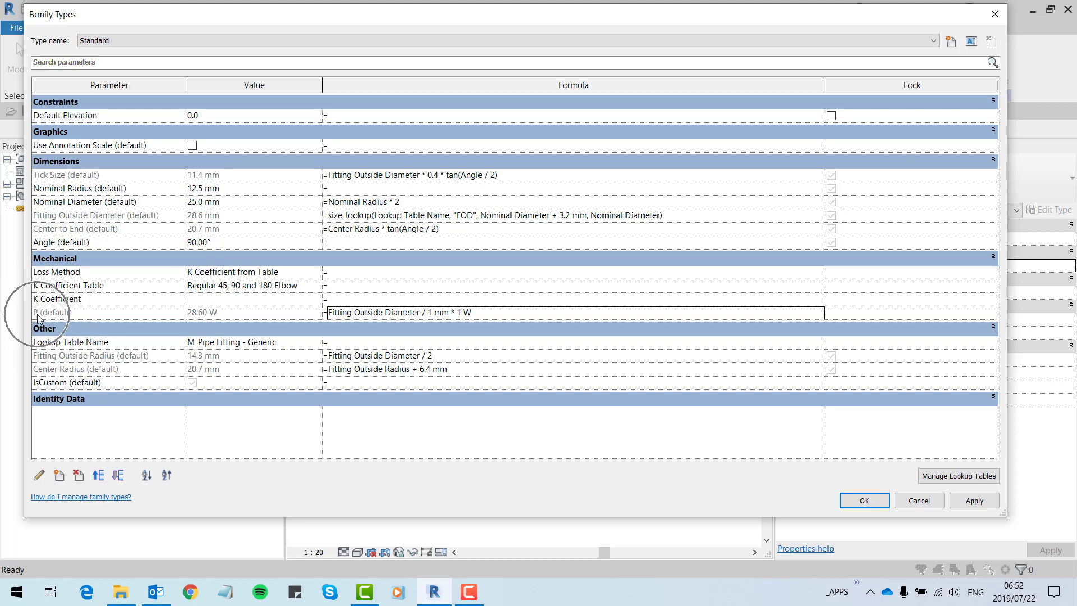
left_click(211, 315)
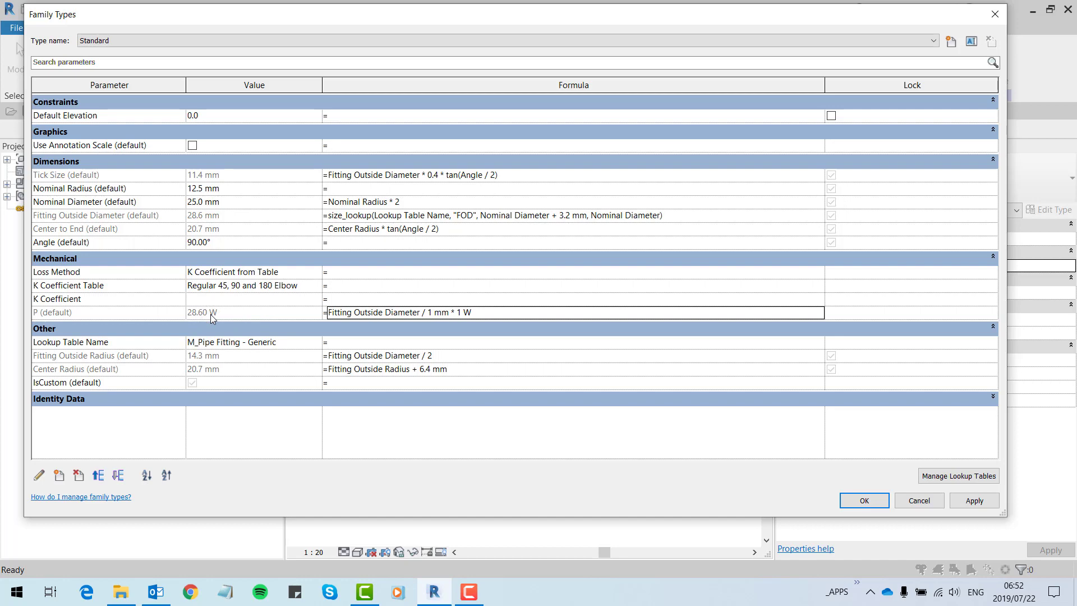
Expand the Identity Data group and accept the family type changes.
left_click(240, 398)
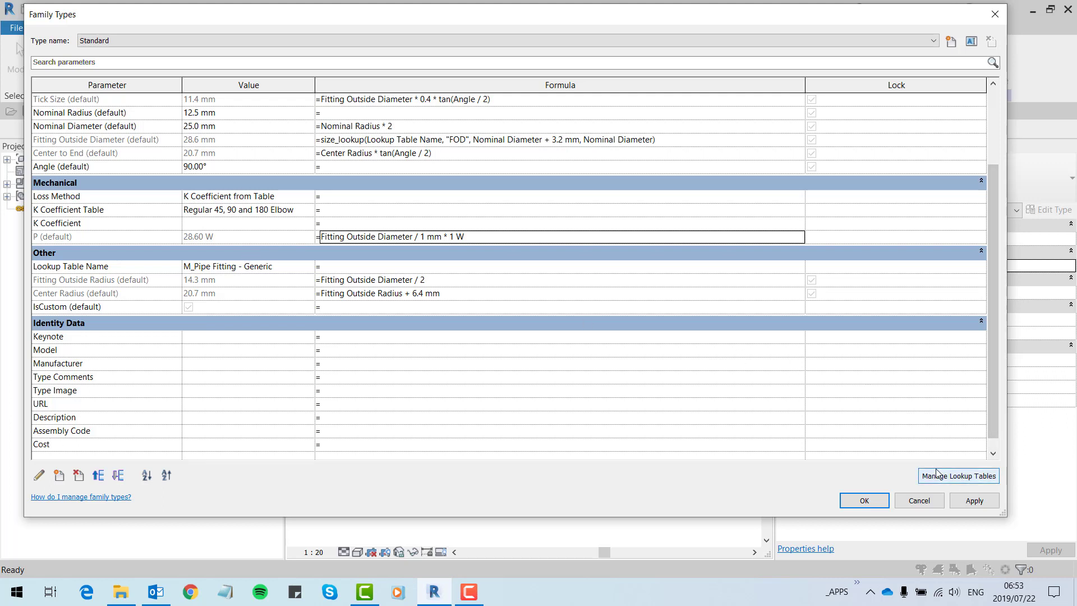
left_click(863, 501)
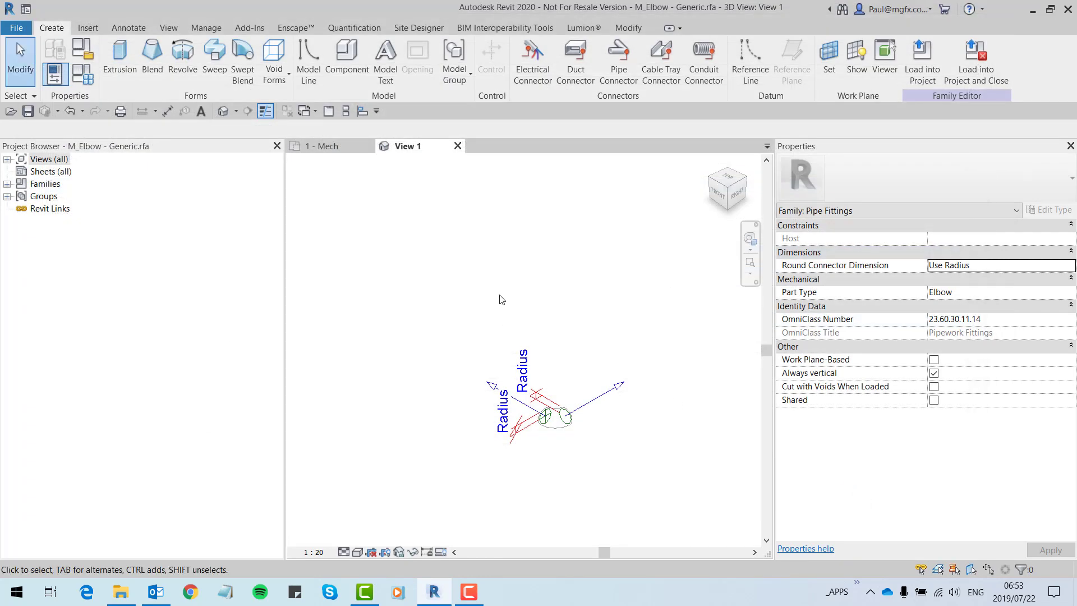